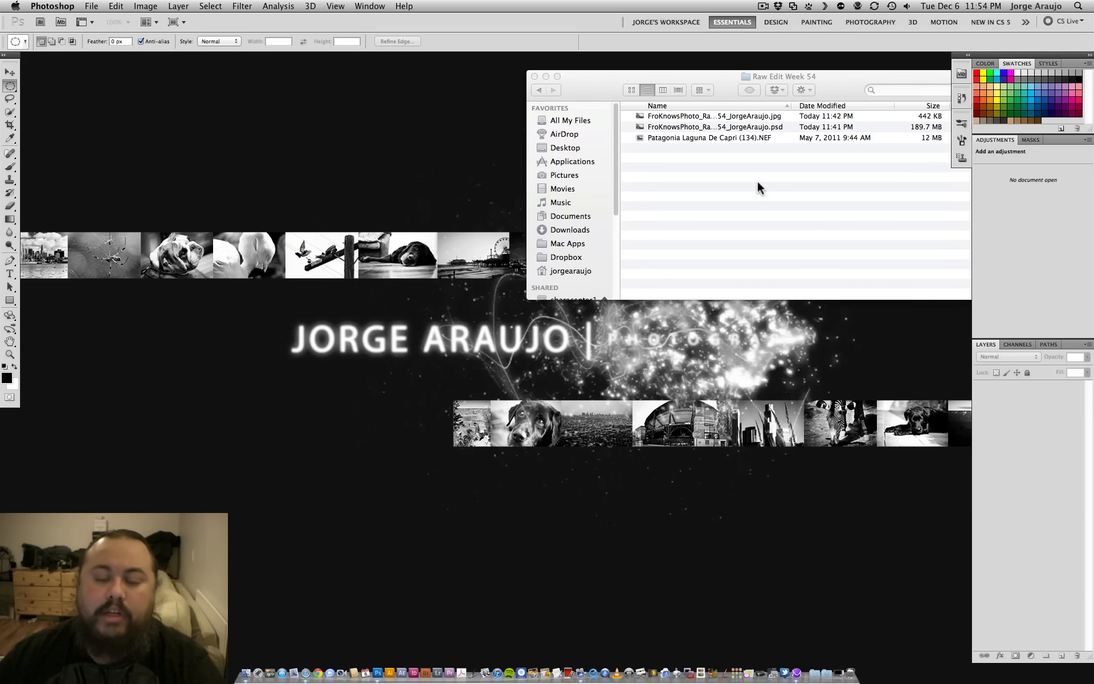
- Open the PSD file from the Raw Edit Week 54 folder and hide every layer above Layer 3 copy
left_click(765, 130)
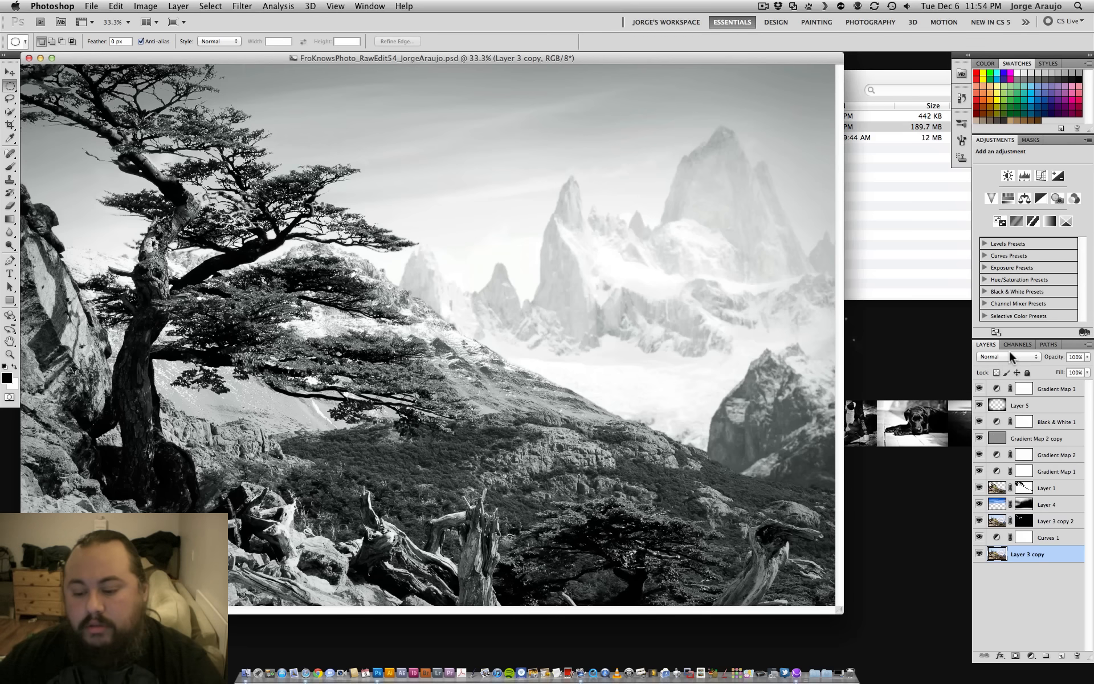
left_click_drag(980, 389, 980, 535)
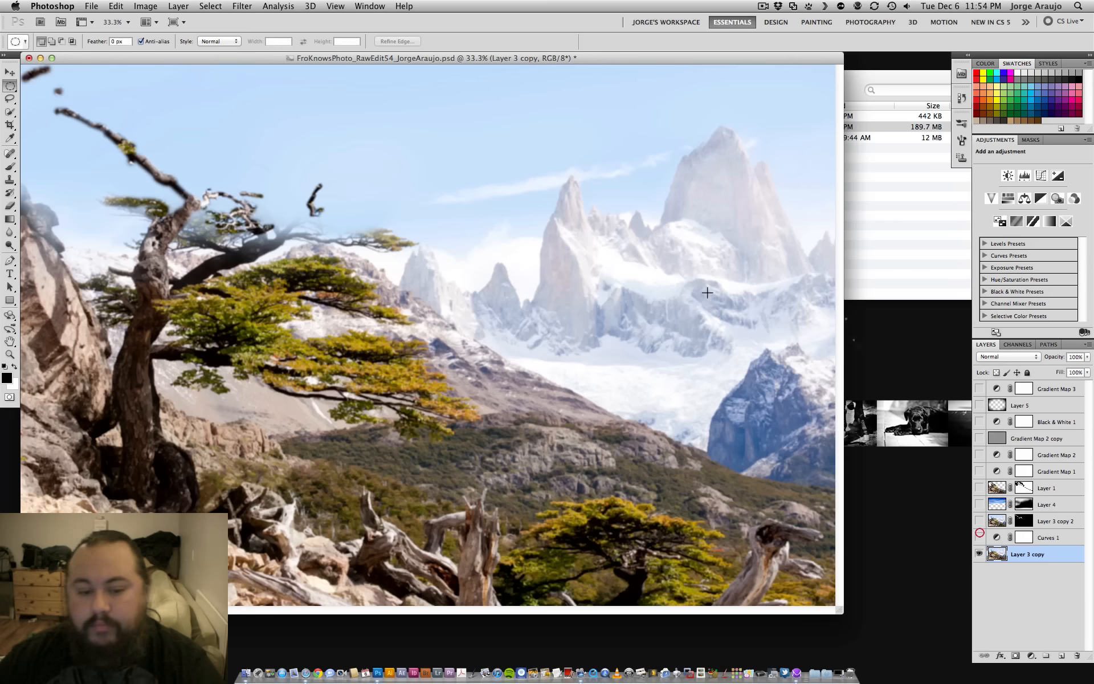
left_click_drag(445, 58, 542, 69)
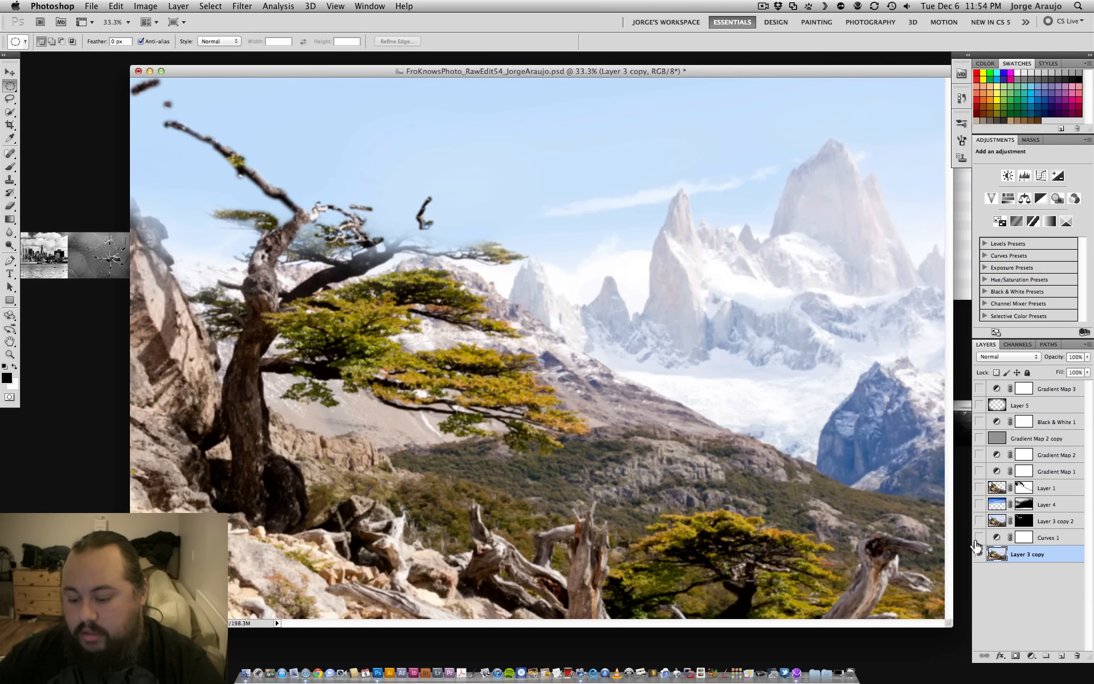
- Preview Layer 3 copy 2 and Layer 1 over the base image, leaving only Layer 3 copy shown
left_click(979, 521)
left_click(979, 488)
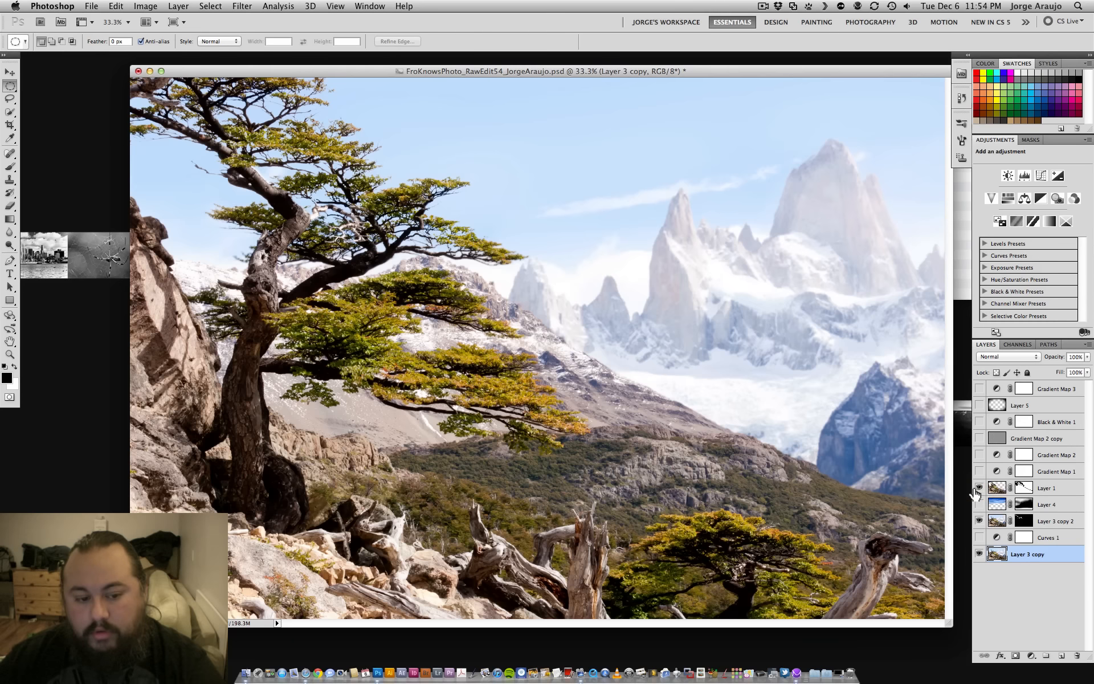
left_click_drag(979, 488, 972, 455)
left_click(979, 554)
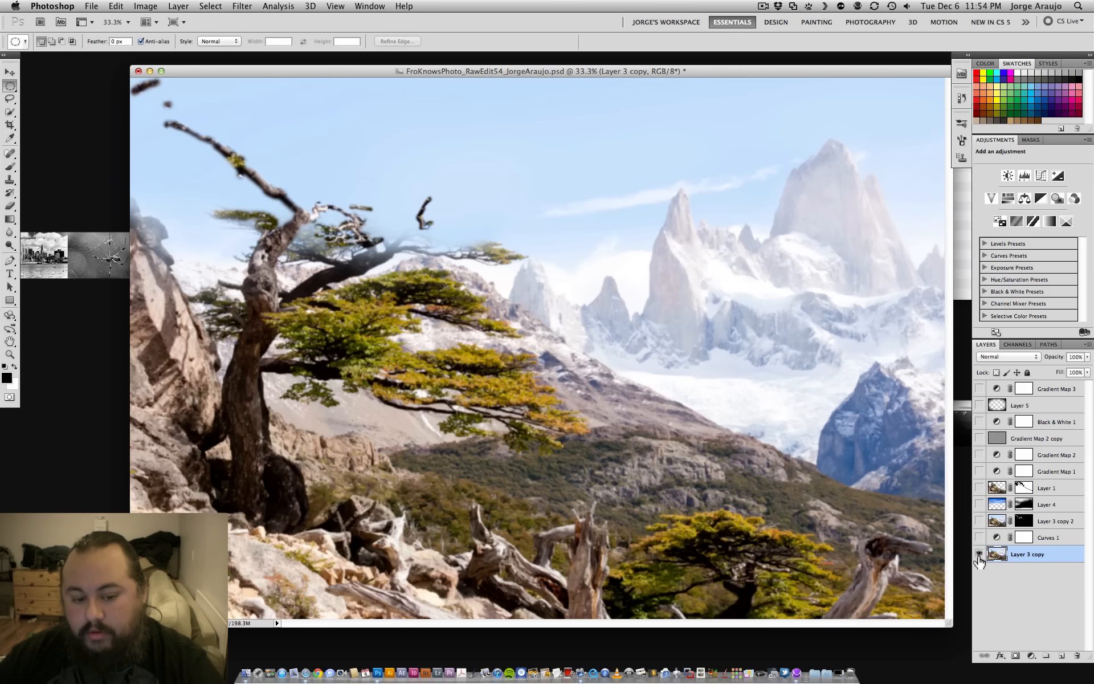
- Show all layers above Layer 3 copy from the lowest up, from Curves 1 through Gradient Map 3
left_click(980, 537)
left_click(979, 521)
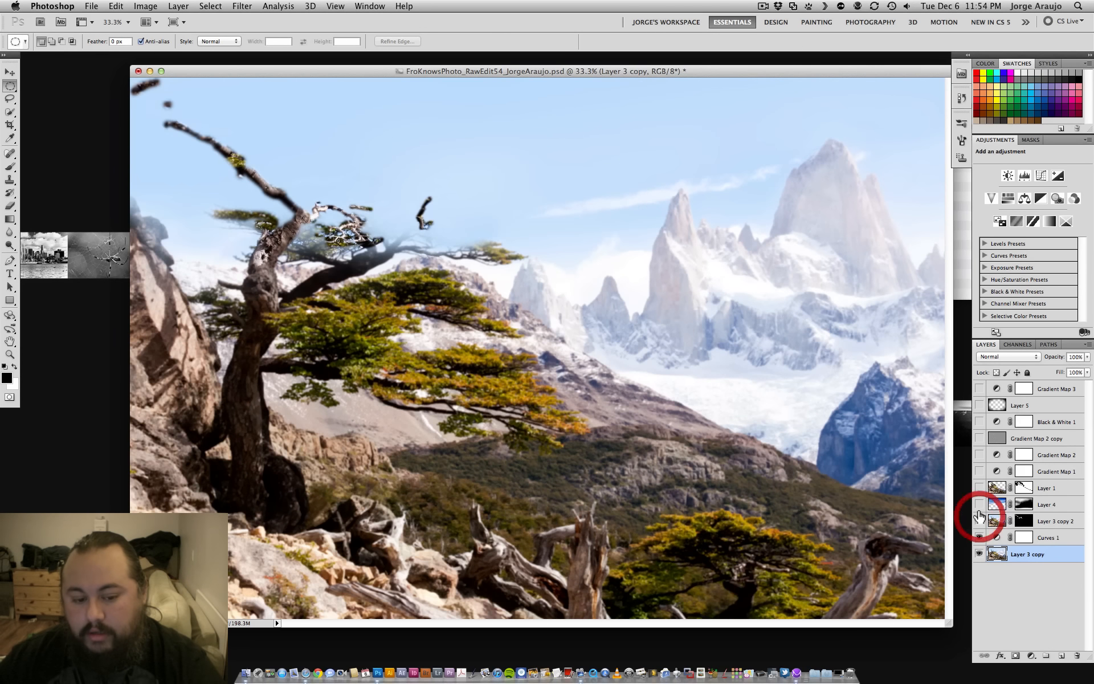
left_click(979, 504)
left_click(979, 488)
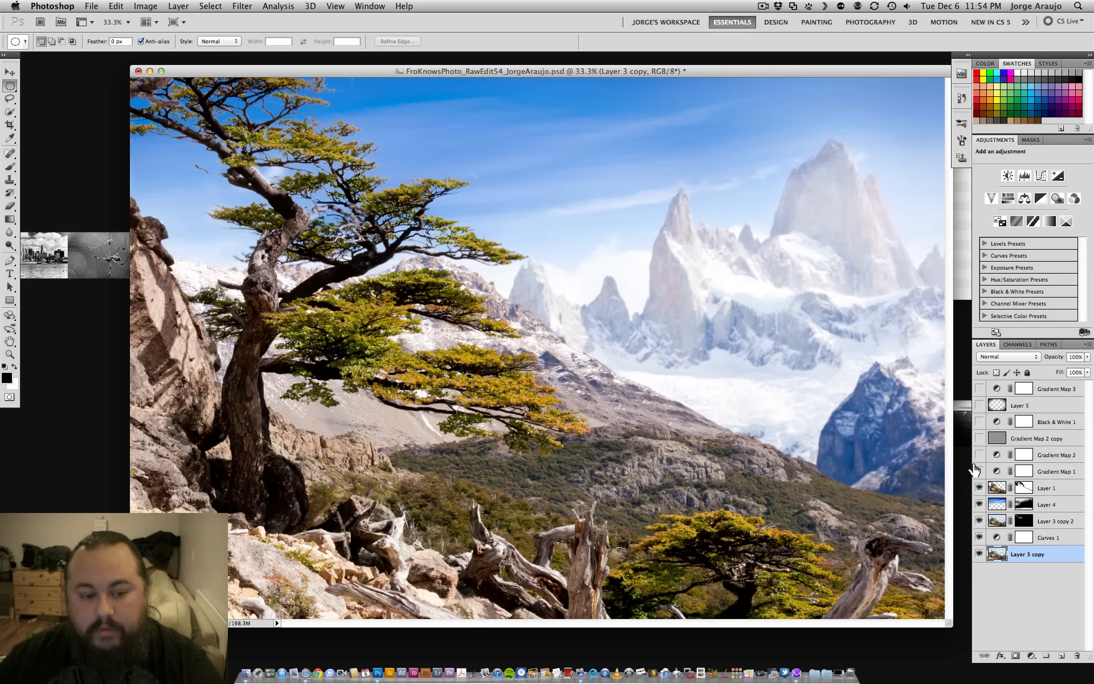
left_click_drag(980, 470, 980, 389)
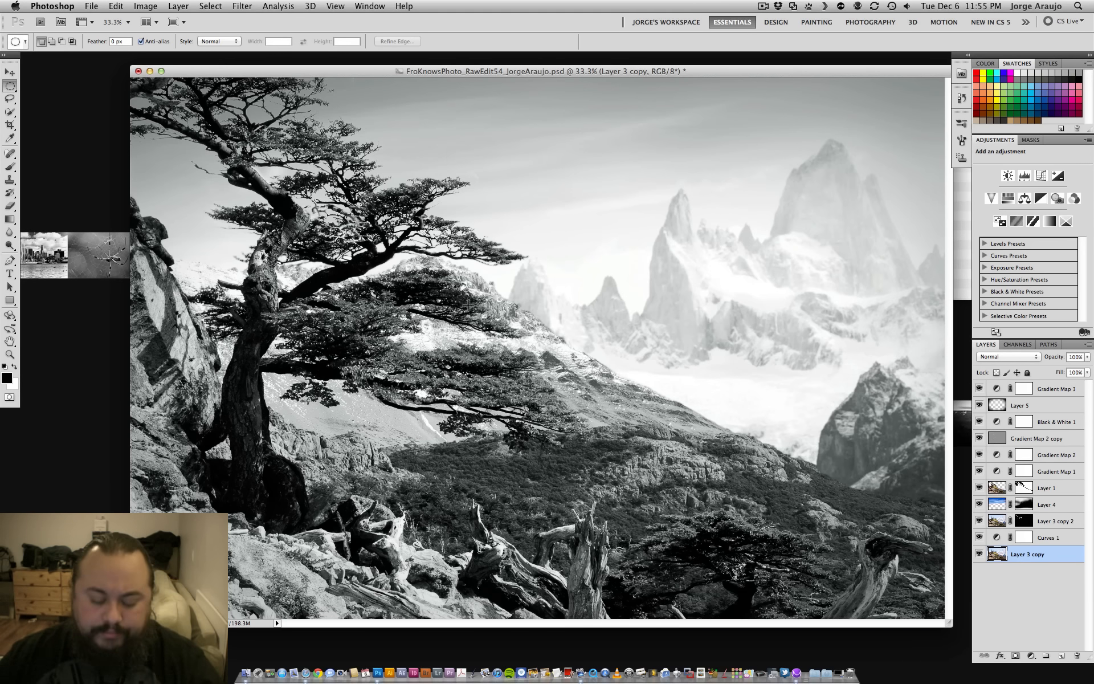
- Switch the document to full-screen mode with the menu bar and show only Layer 3 copy
key("f")
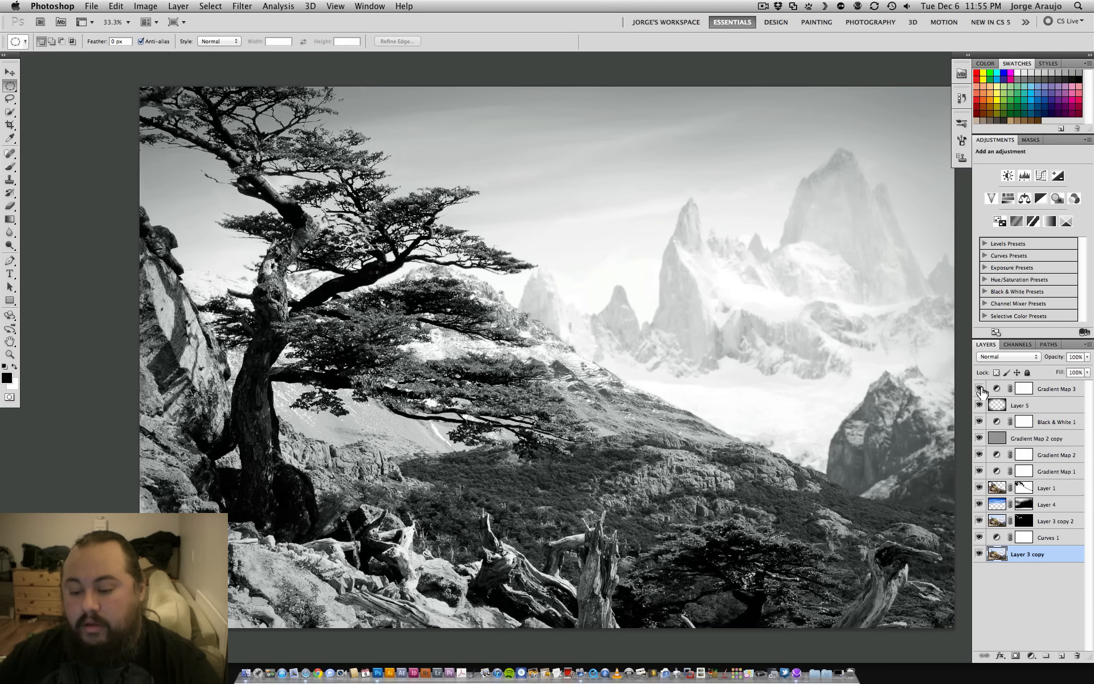
left_click_drag(980, 390, 997, 634)
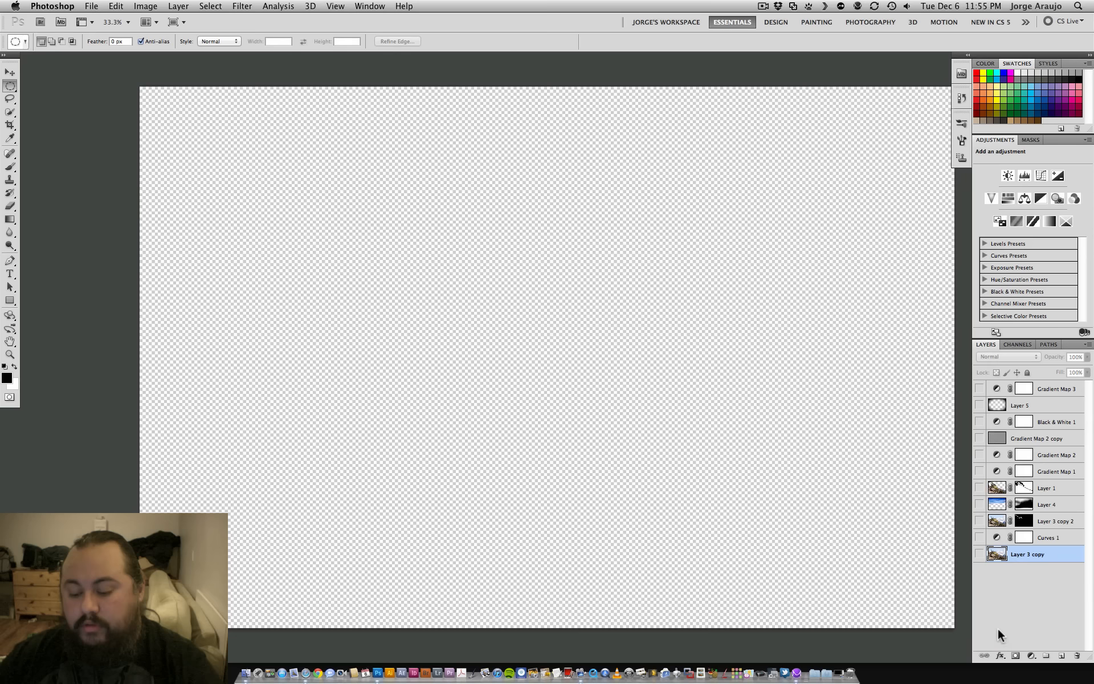
left_click(979, 554)
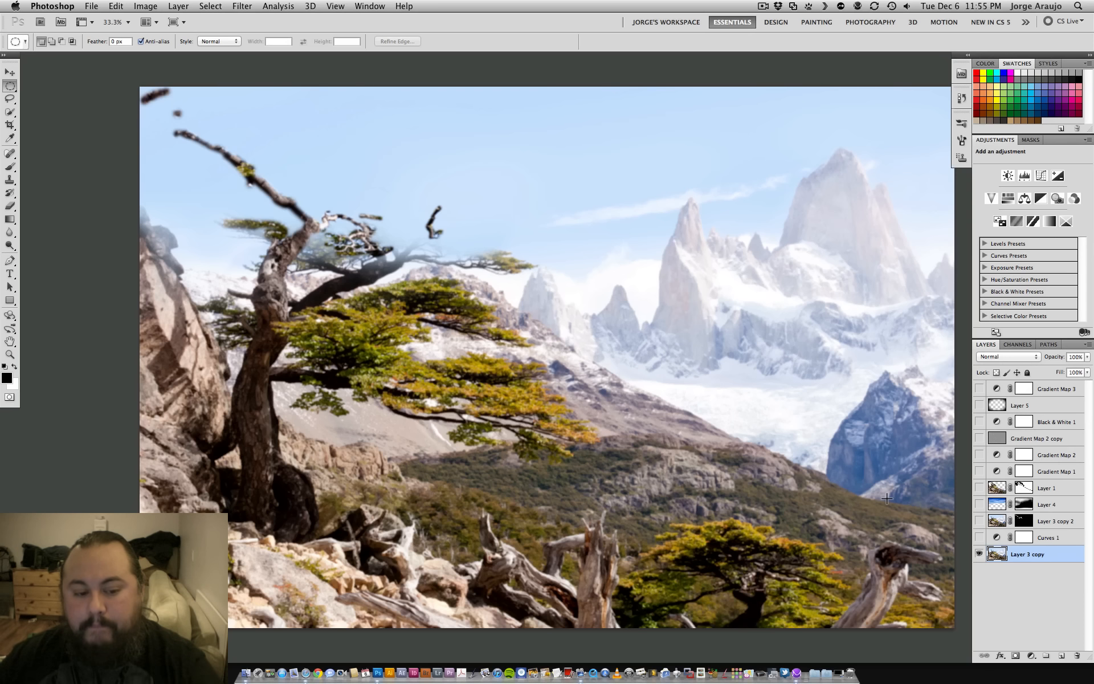
- Preview Curves 1 and Layer 3 copy 2, comparing the latter with its mask off and on, and hide both again
left_click_drag(979, 538, 982, 525)
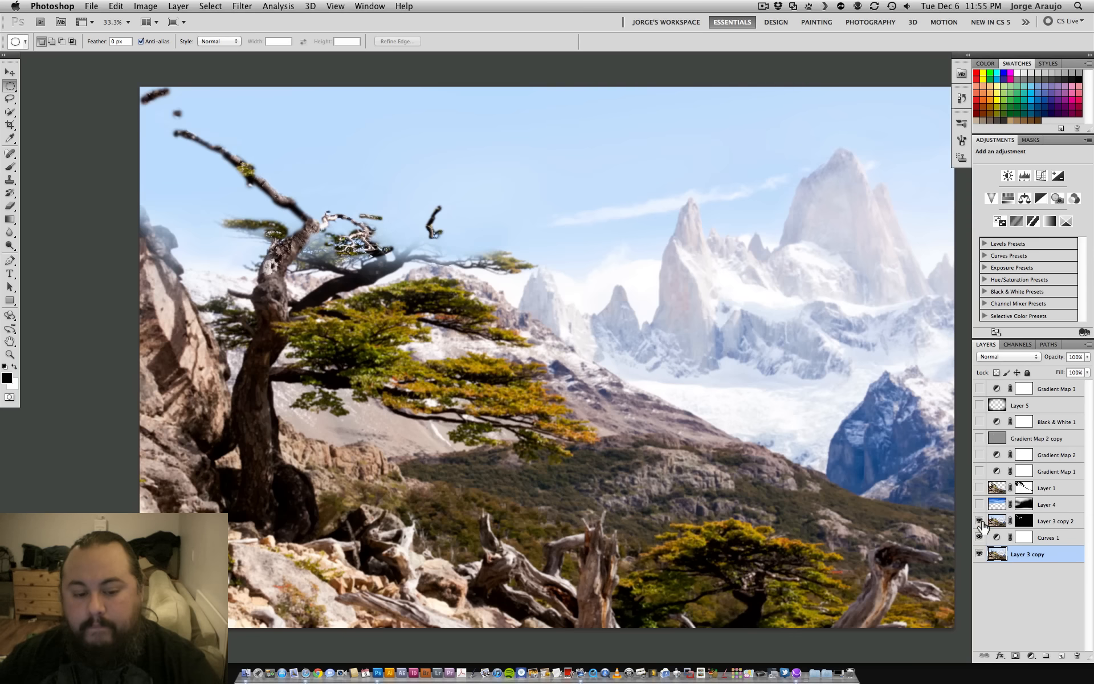
left_click(980, 521)
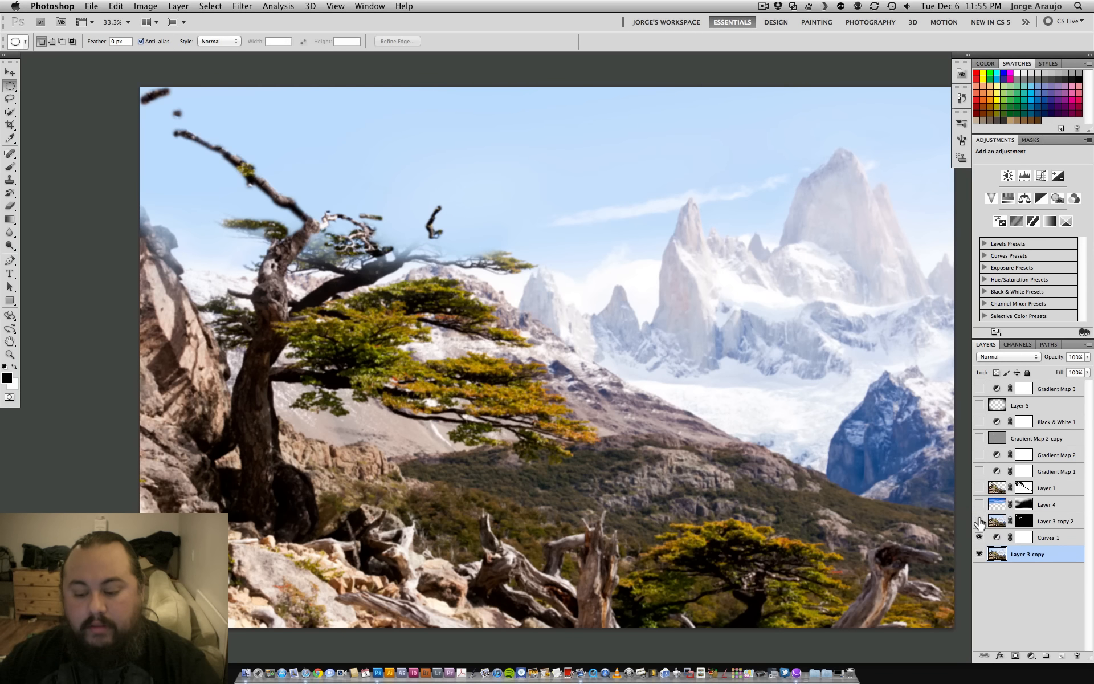
left_click(979, 521)
left_click(1023, 521, "shift")
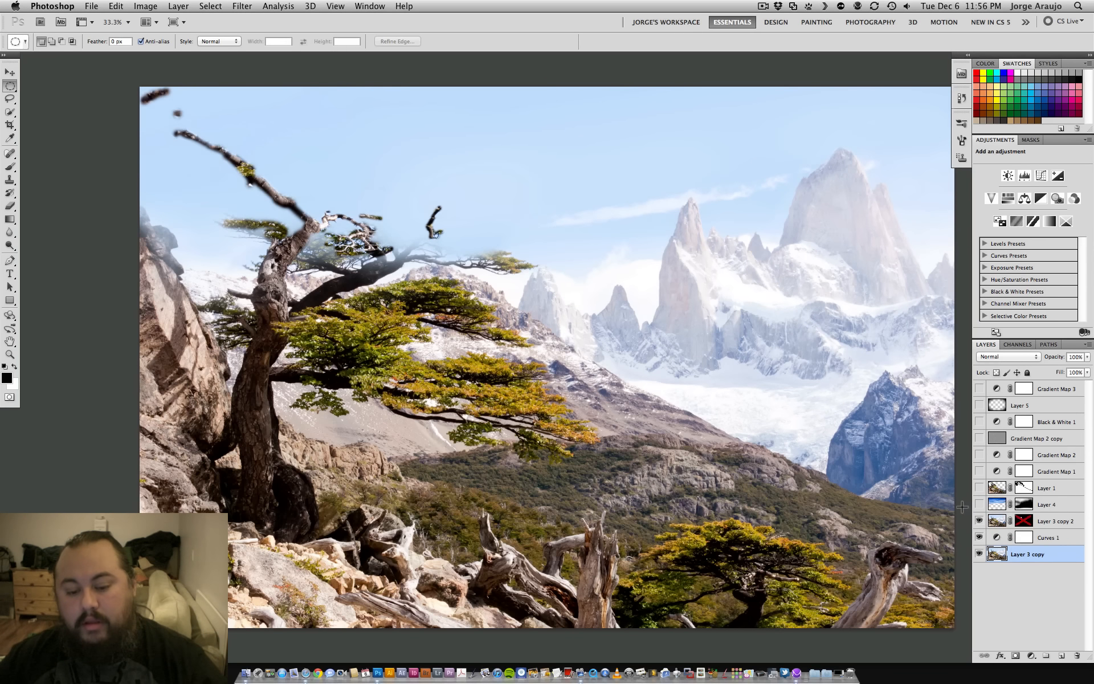
left_click(1023, 521, "shift")
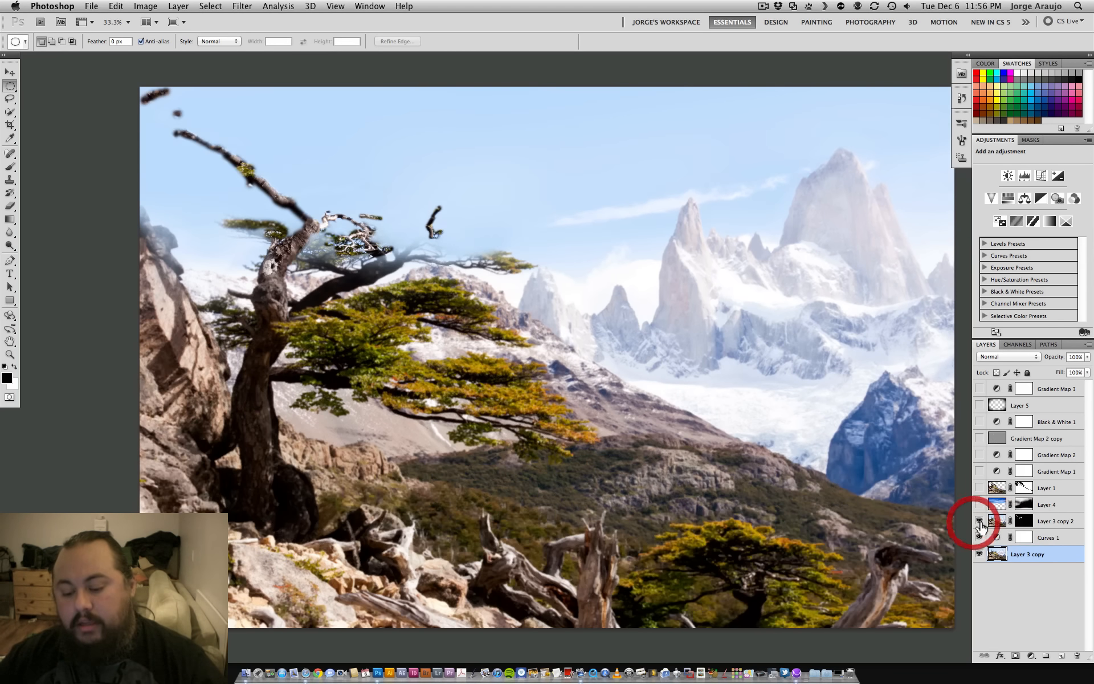
left_click_drag(979, 521, 979, 537)
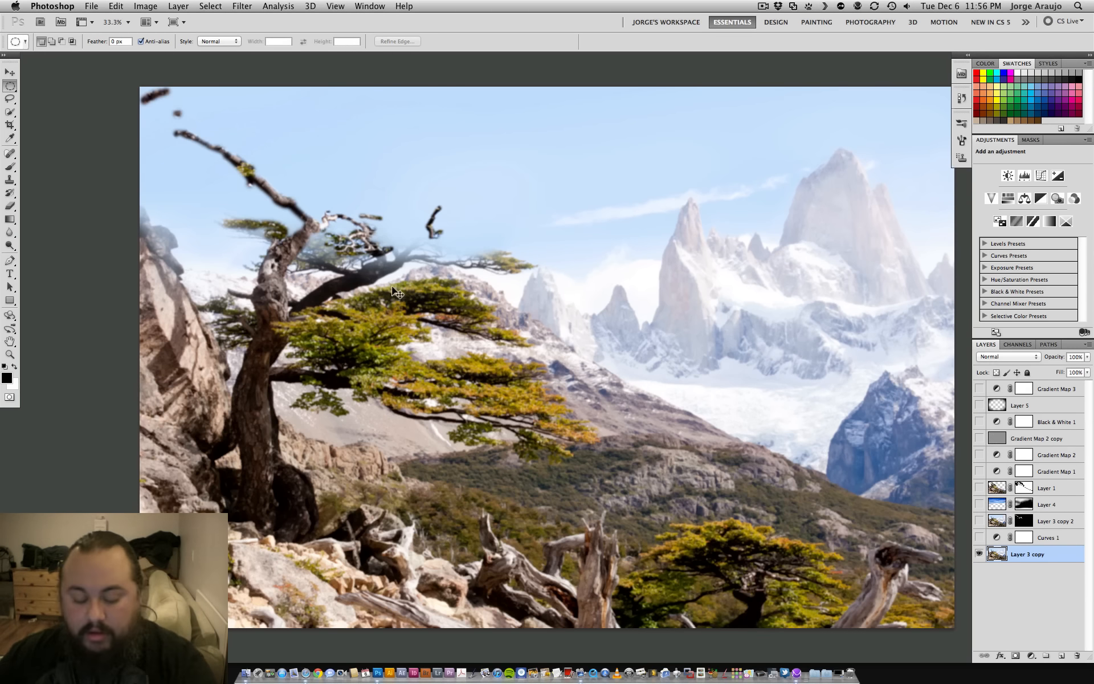
- Examine the tree branches and mountain peaks of Layer 3 copy up close at up to 100% zoom
key("super+equal")
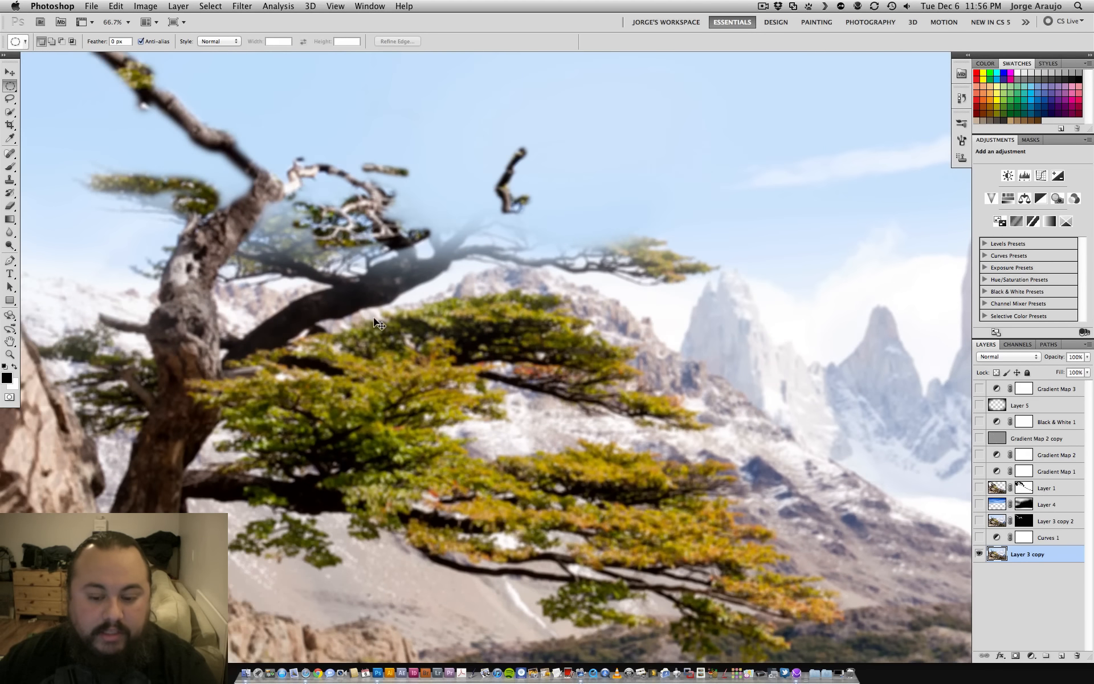
key("super+minus")
key("super+minus")
key("super+equal")
key("super+equal")
left_click_drag(611, 348, 328, 446)
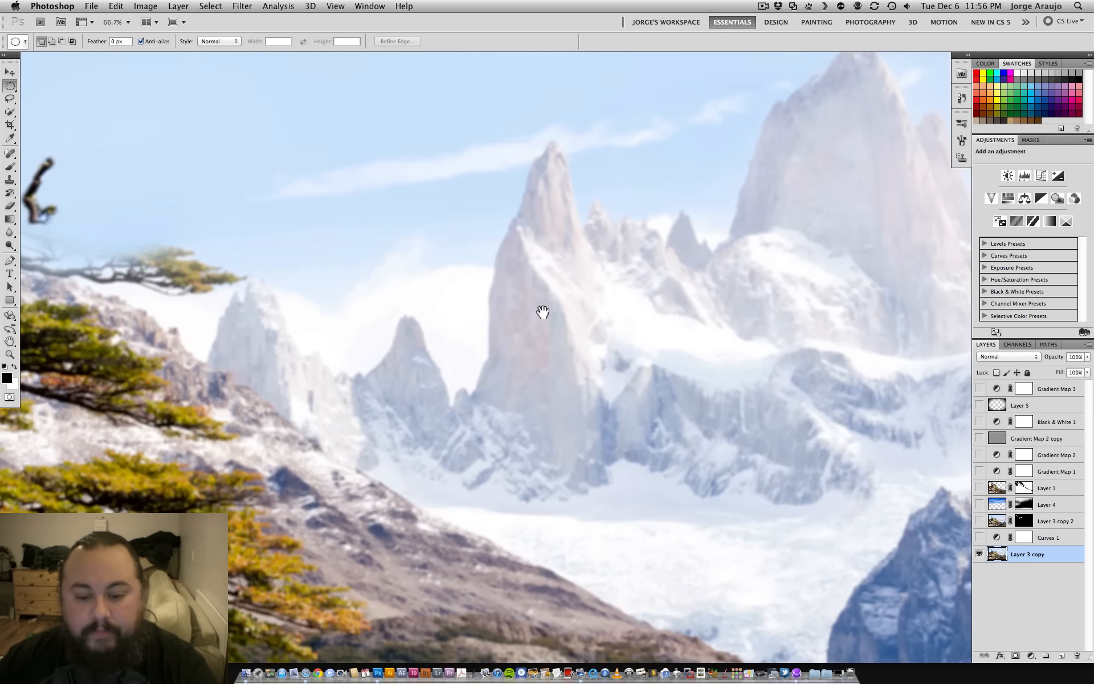
key("super+minus")
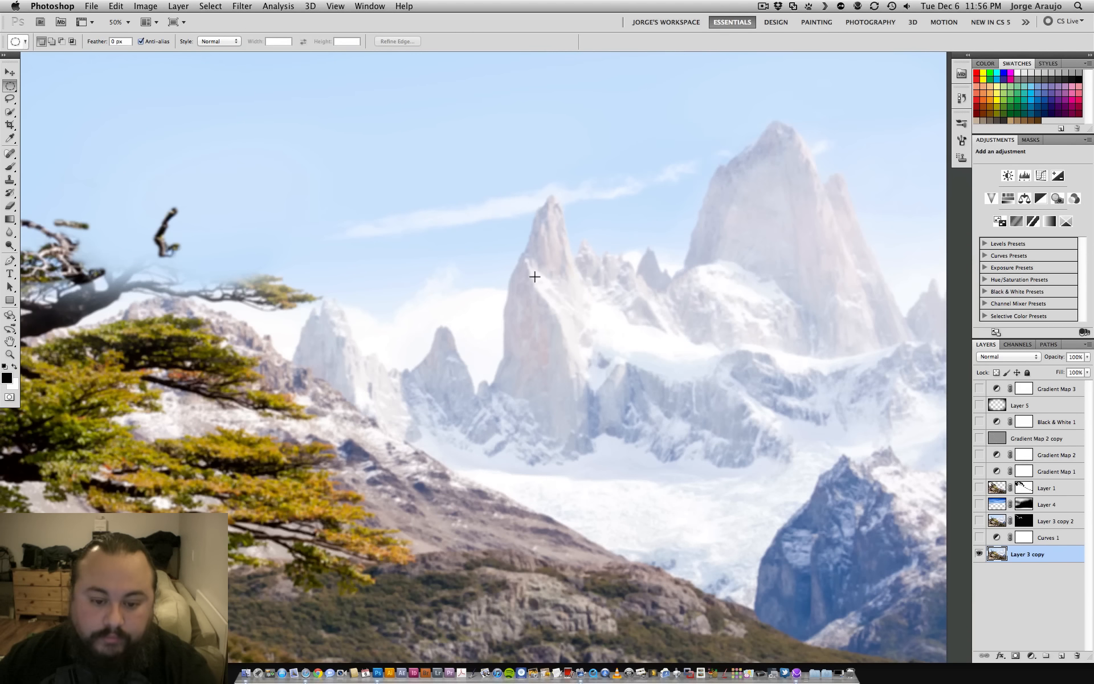
left_click_drag(607, 368, 536, 377)
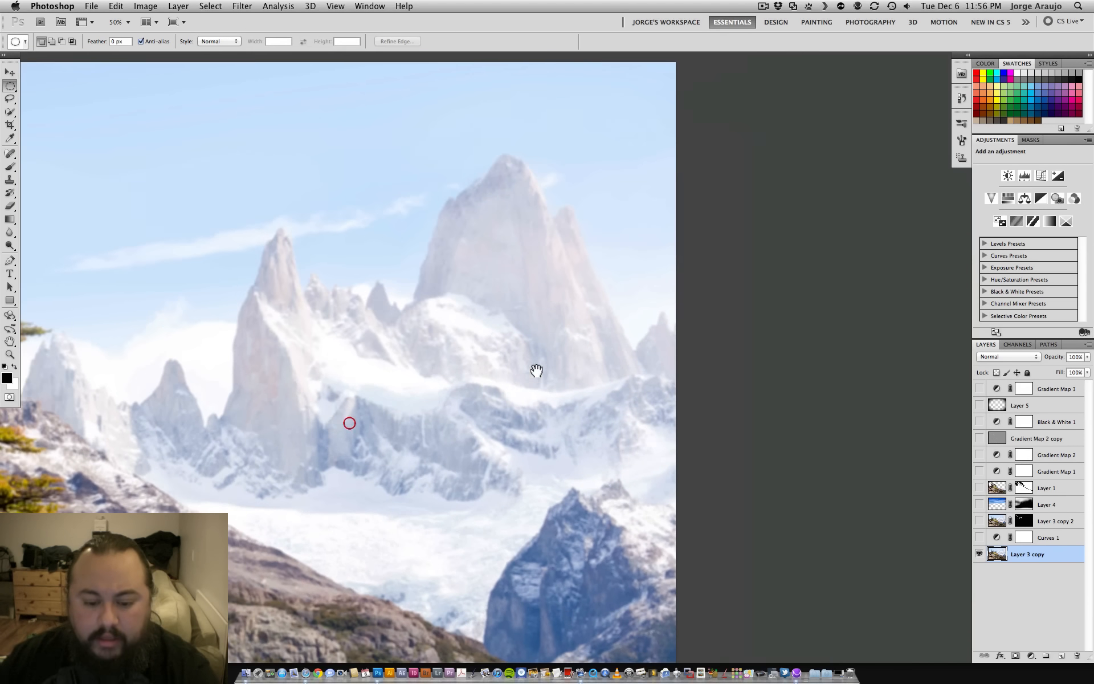
key("super+plus")
key("super+plus")
left_click_drag(424, 317, 673, 379)
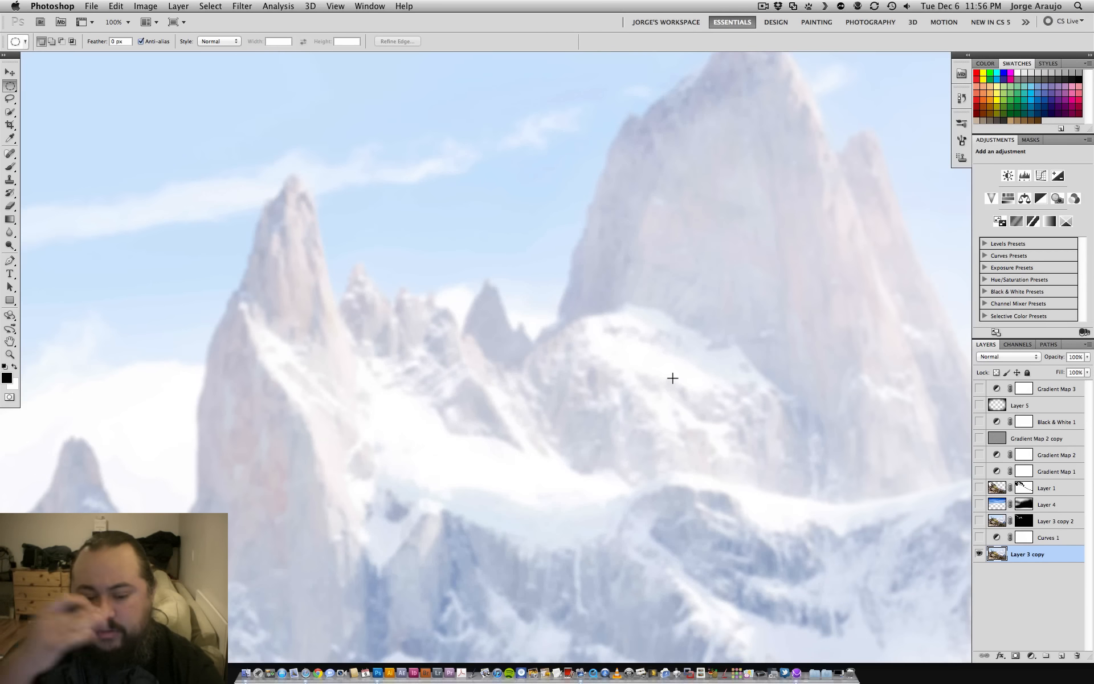
key("super+minus")
key("super+minus")
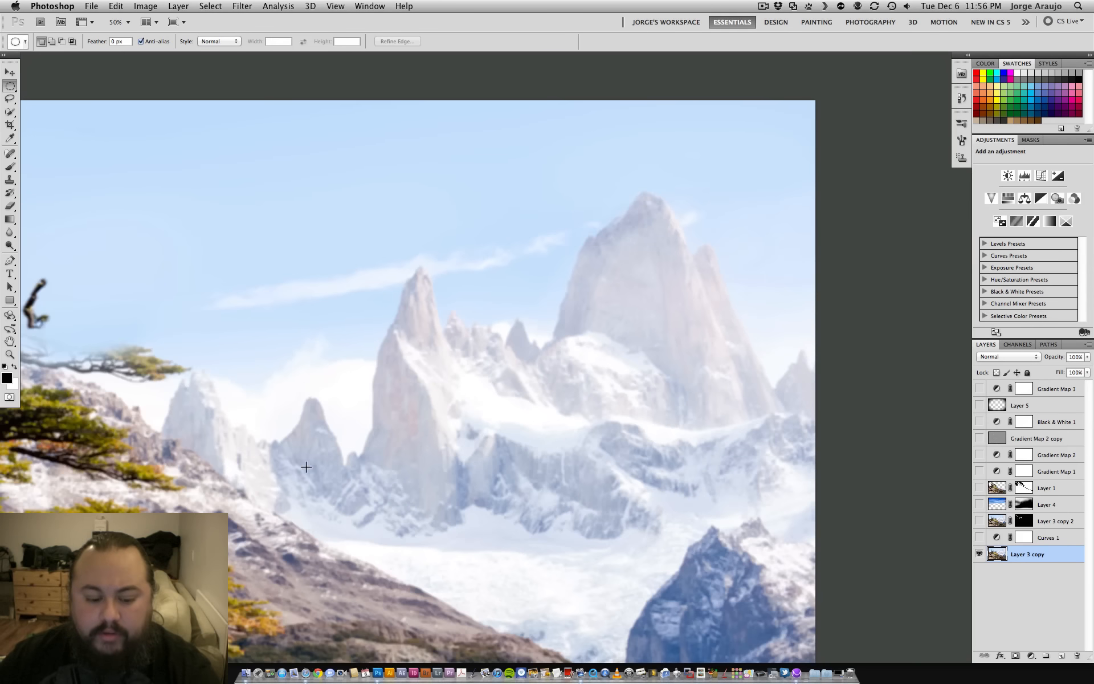
left_click_drag(311, 460, 436, 440)
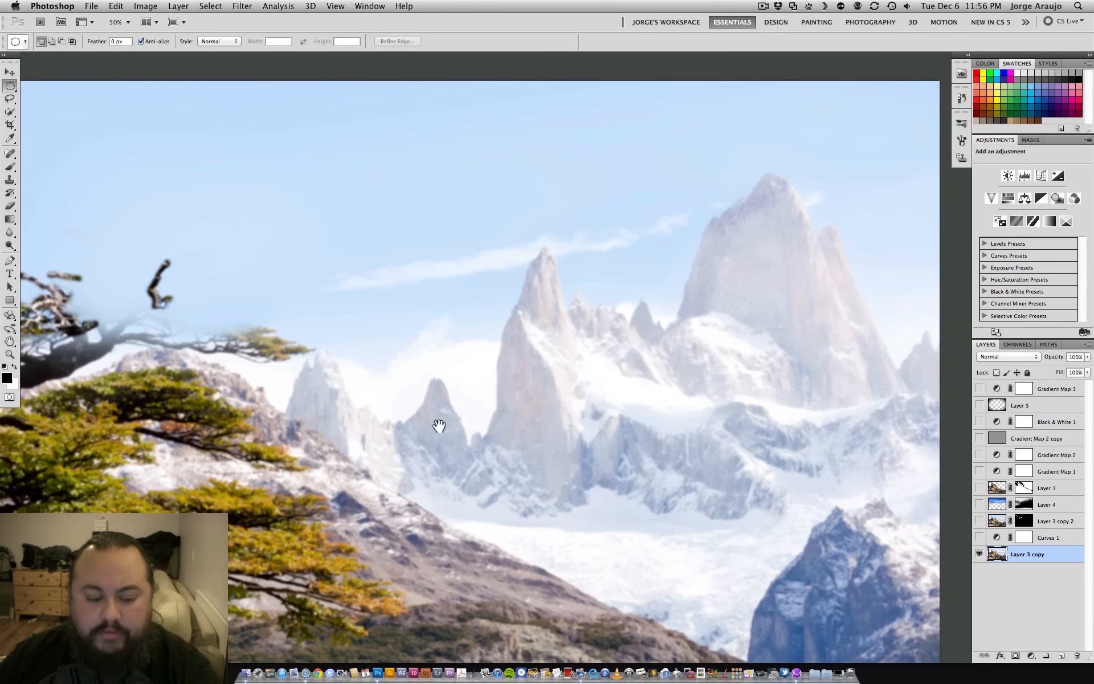
- Show the Curves 1 adjustment and compare the whole image with and without it
left_click(979, 537)
key("super+minus")
key("super+minus")
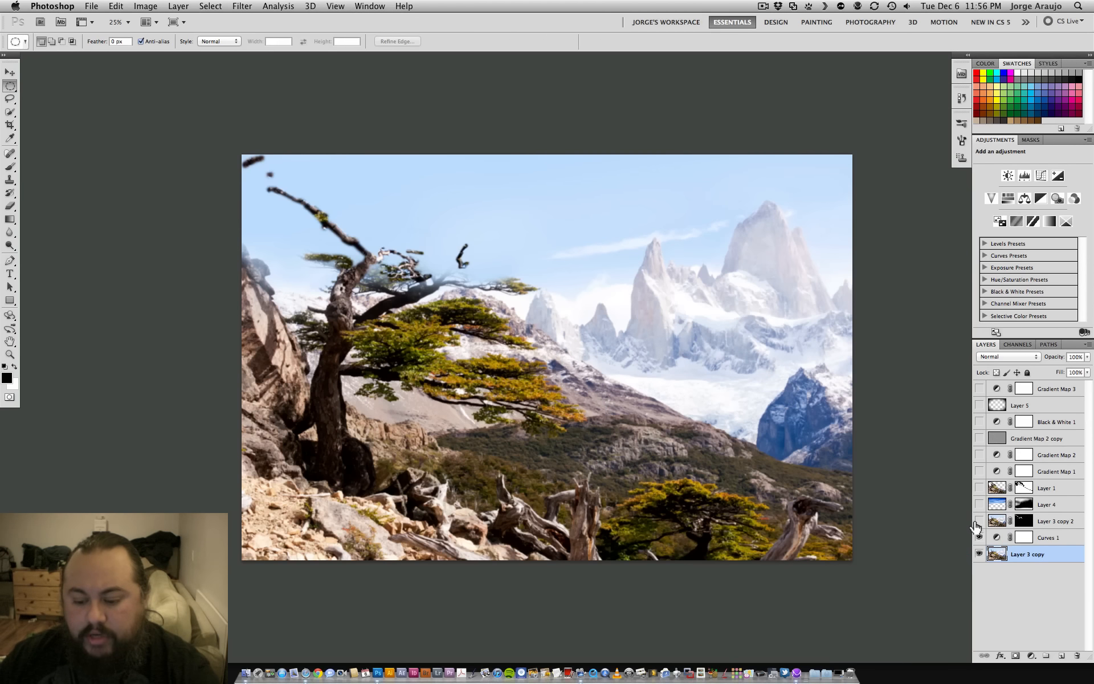
left_click(979, 537)
left_click(980, 537)
- Show Layer 3 copy 2 and compare the tree branches with and without it at 100% zoom
left_click(979, 521)
key("super+plus")
key("super+plus")
key("super+plus")
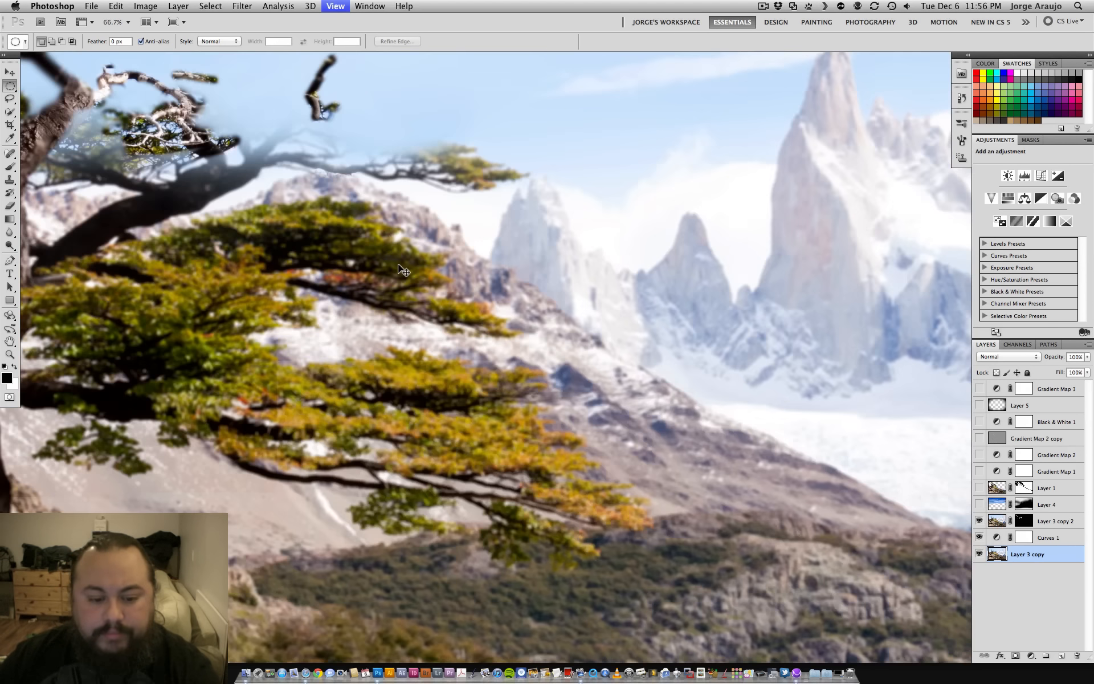
left_click_drag(400, 267, 739, 428)
key("super+plus")
left_click_drag(399, 343, 476, 400)
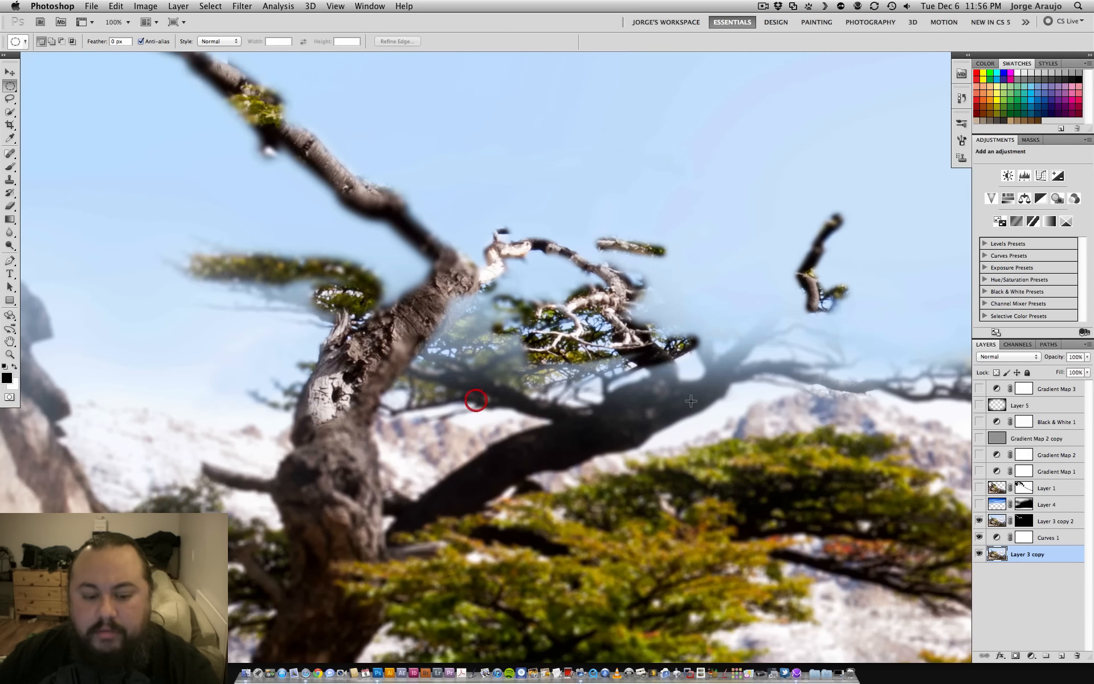
left_click(979, 520)
left_click(979, 520)
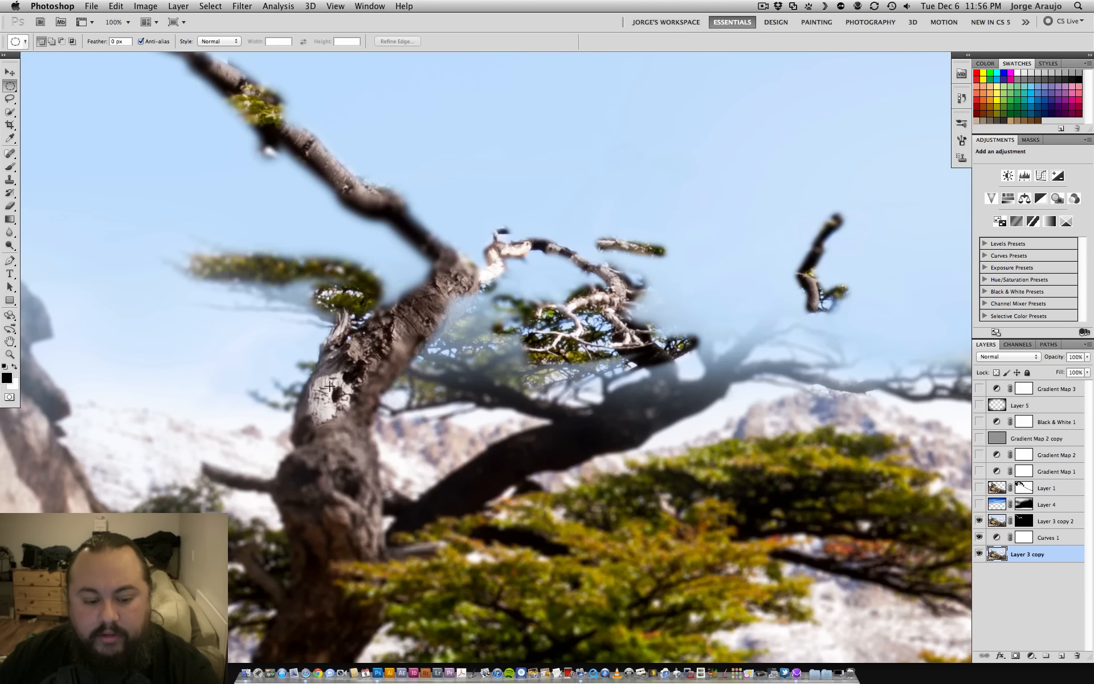
left_click(979, 520)
- Show the Layer 4 sky over the full image and compare it with its layer mask disabled and enabled
key("super+minus")
key("super+minus")
key("super+minus")
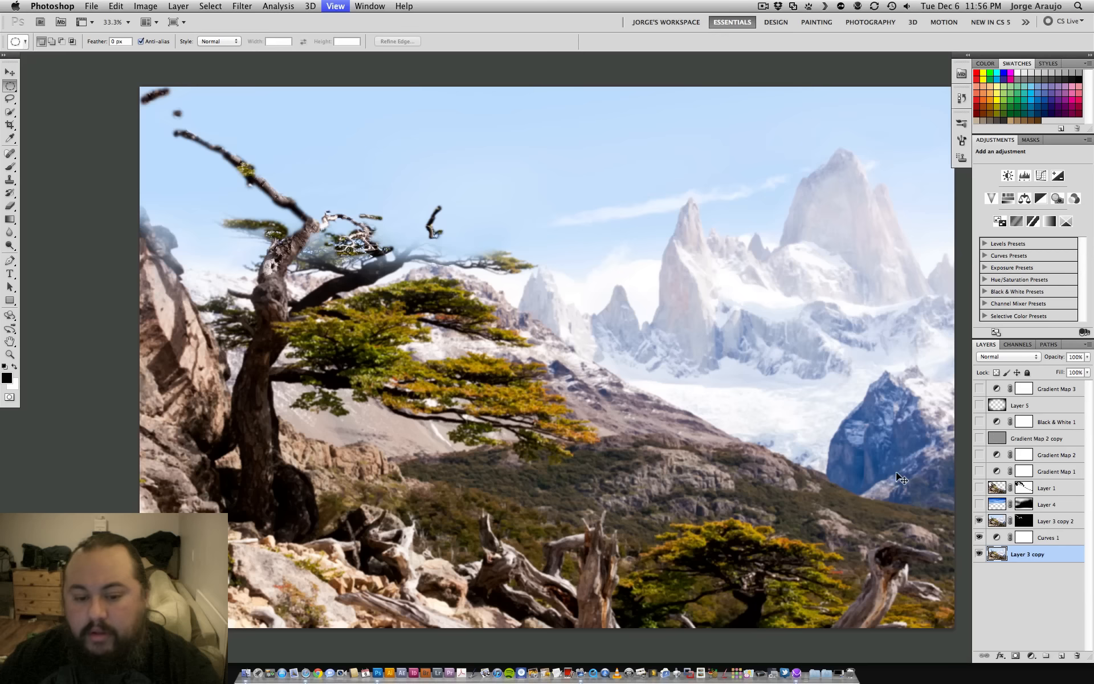
left_click_drag(733, 389, 705, 426)
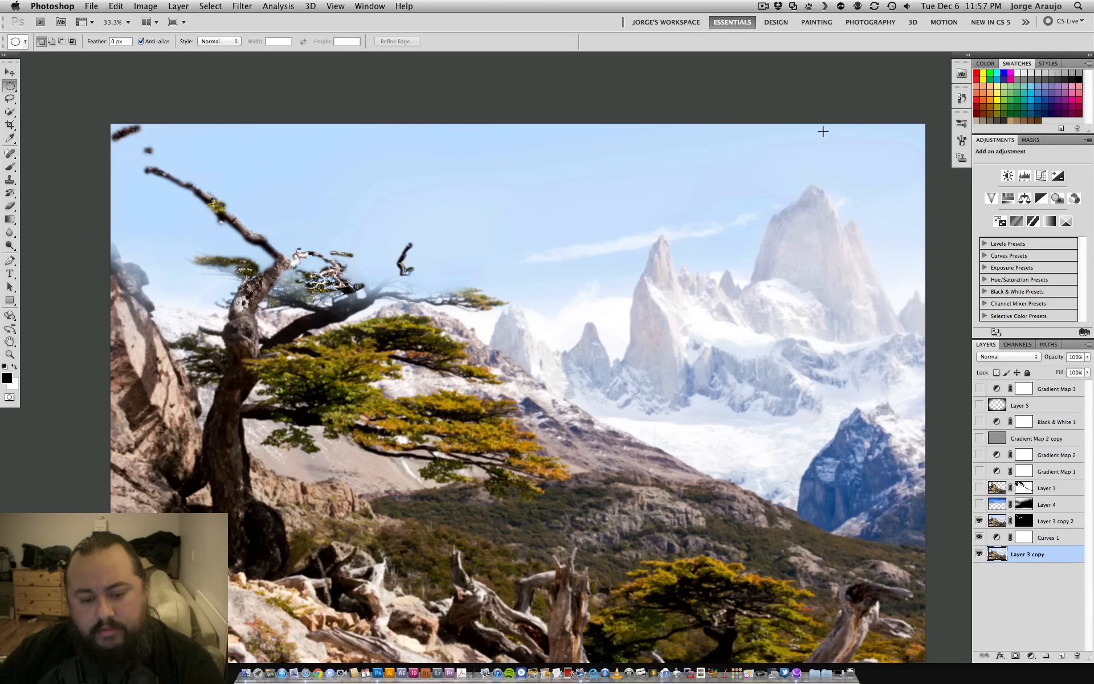
left_click(979, 504)
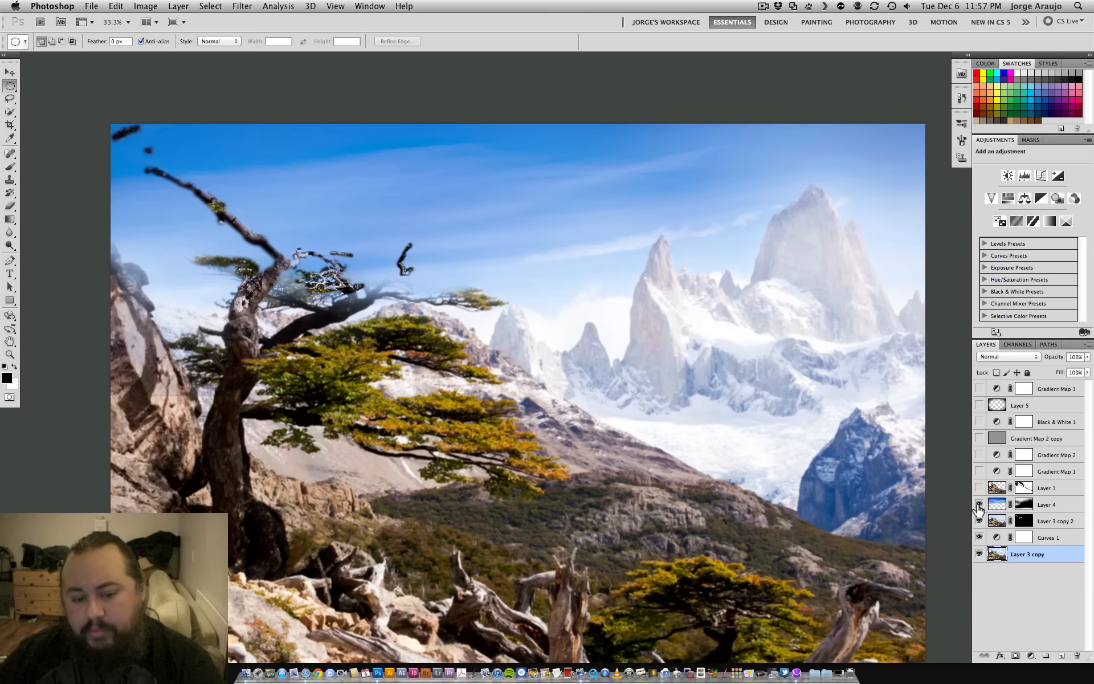
left_click(1023, 505, "shift")
left_click(1024, 505, "shift")
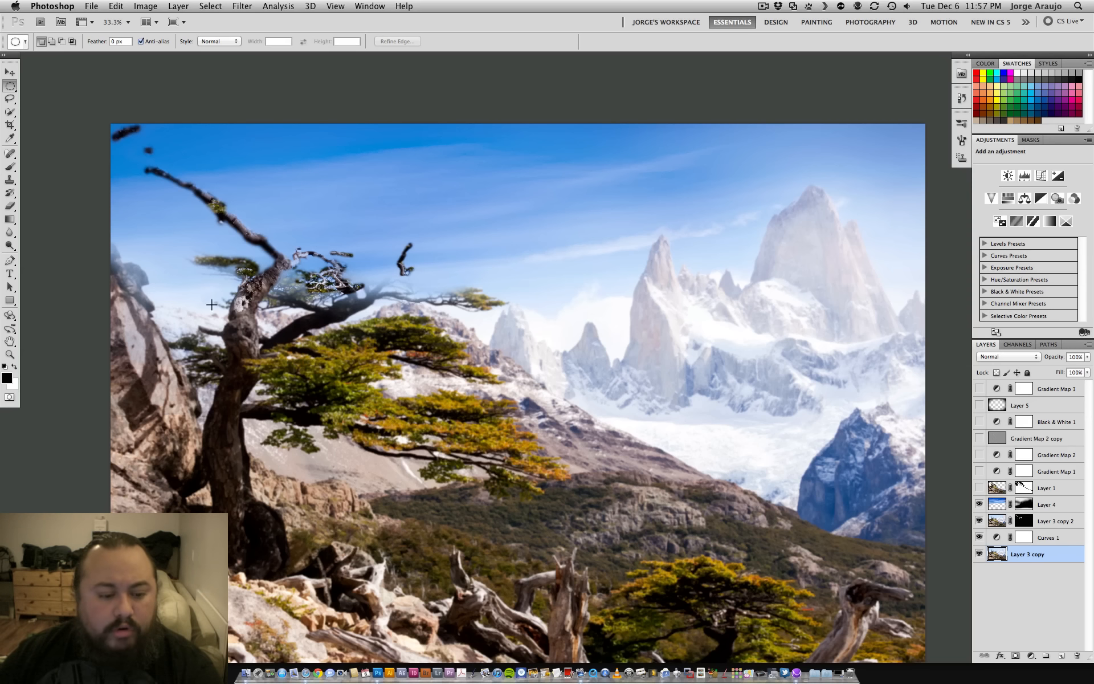
- Show the masked tree of Layer 1 and compare the image with and without it
left_click(979, 488)
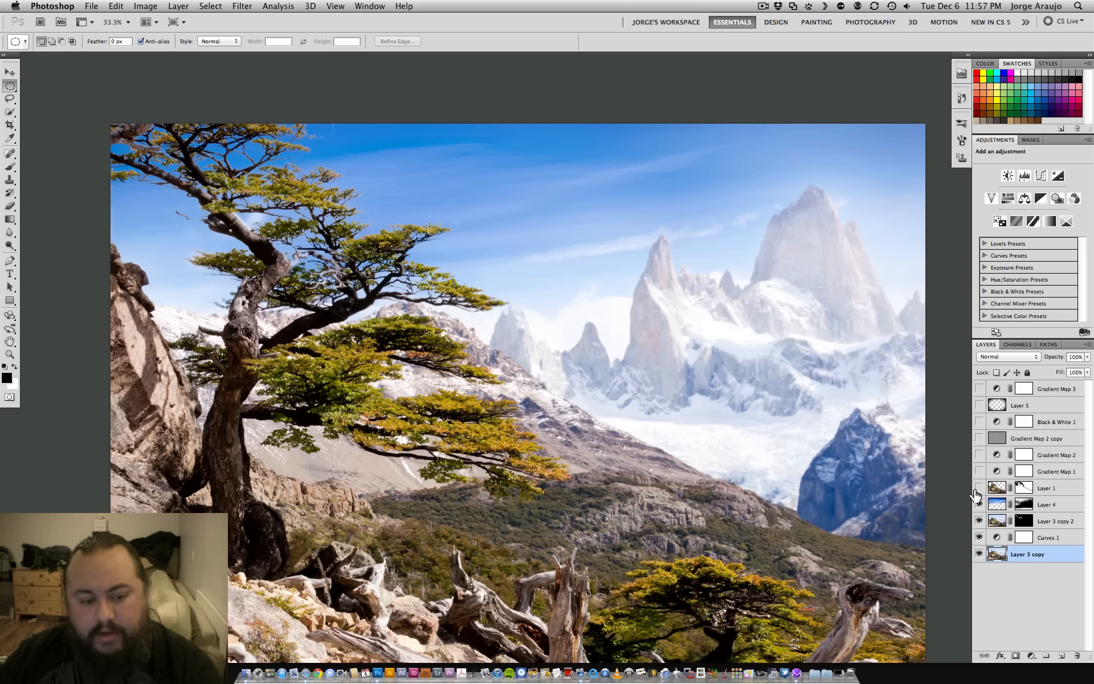
left_click(978, 489)
left_click(978, 489)
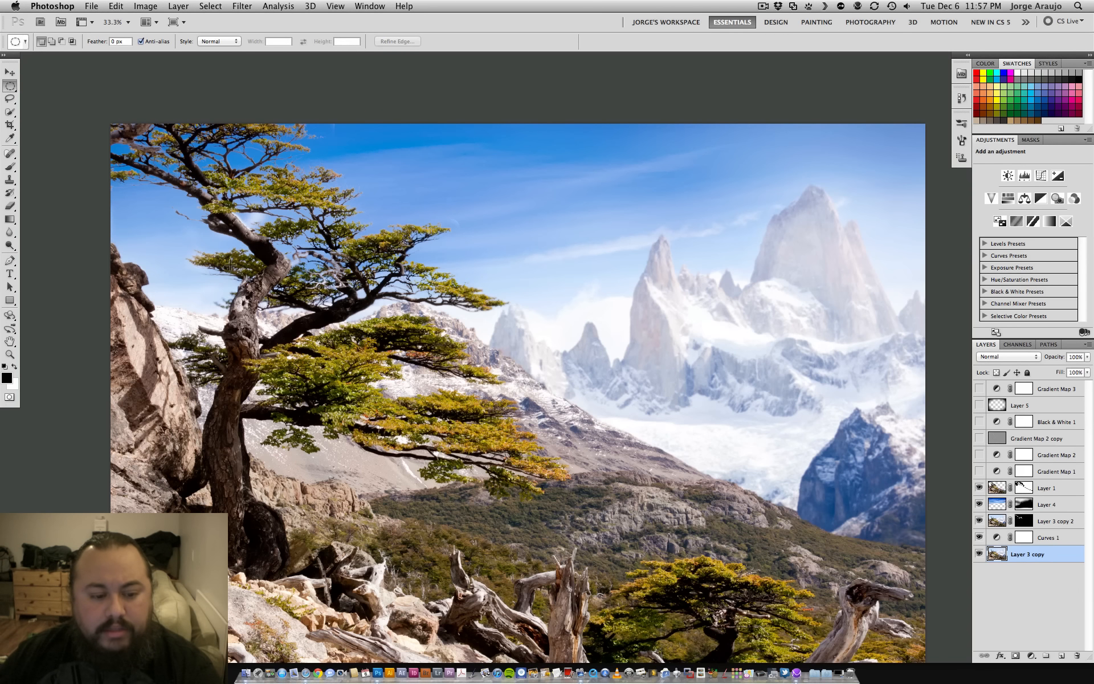
- Display the Blue copy channel on its own to examine the tree and foreground mask
left_click(1019, 345)
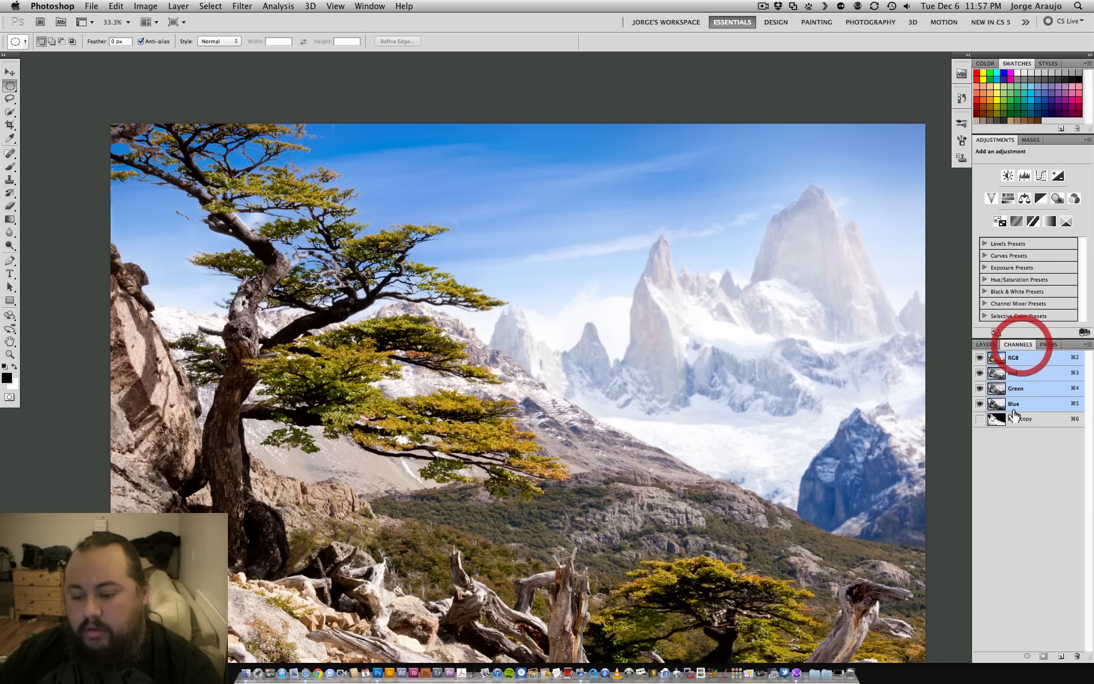
left_click(1020, 418)
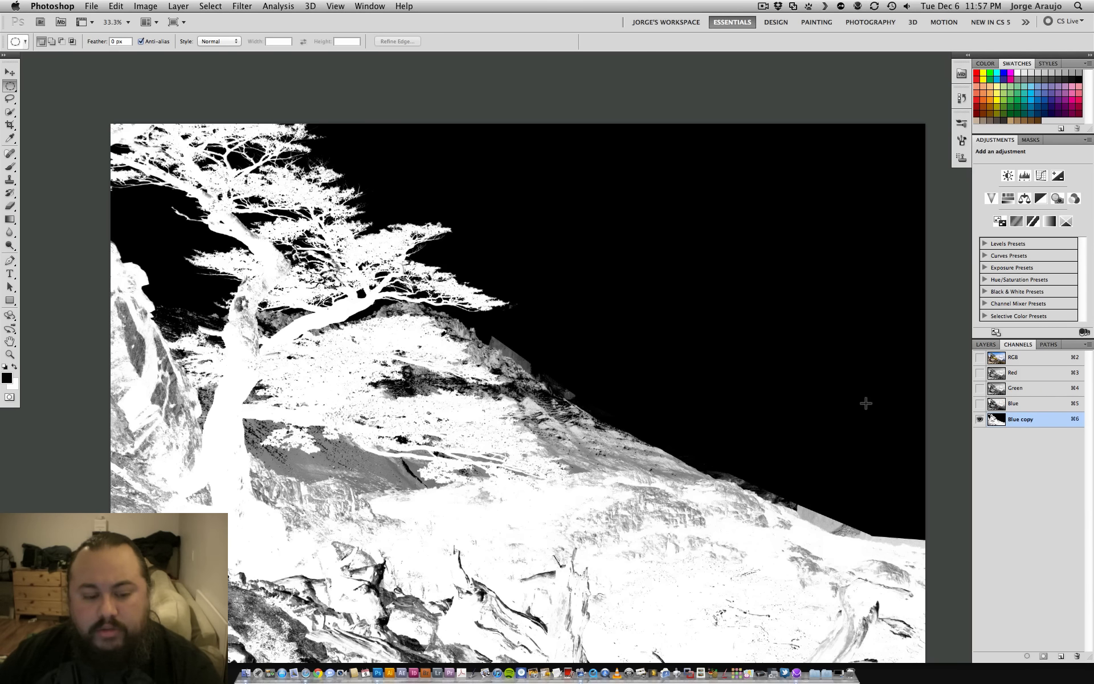
- Compare the Blue channel with the Blue copy channel, viewing Blue copy both inverted and in its original tones
left_click(1018, 405)
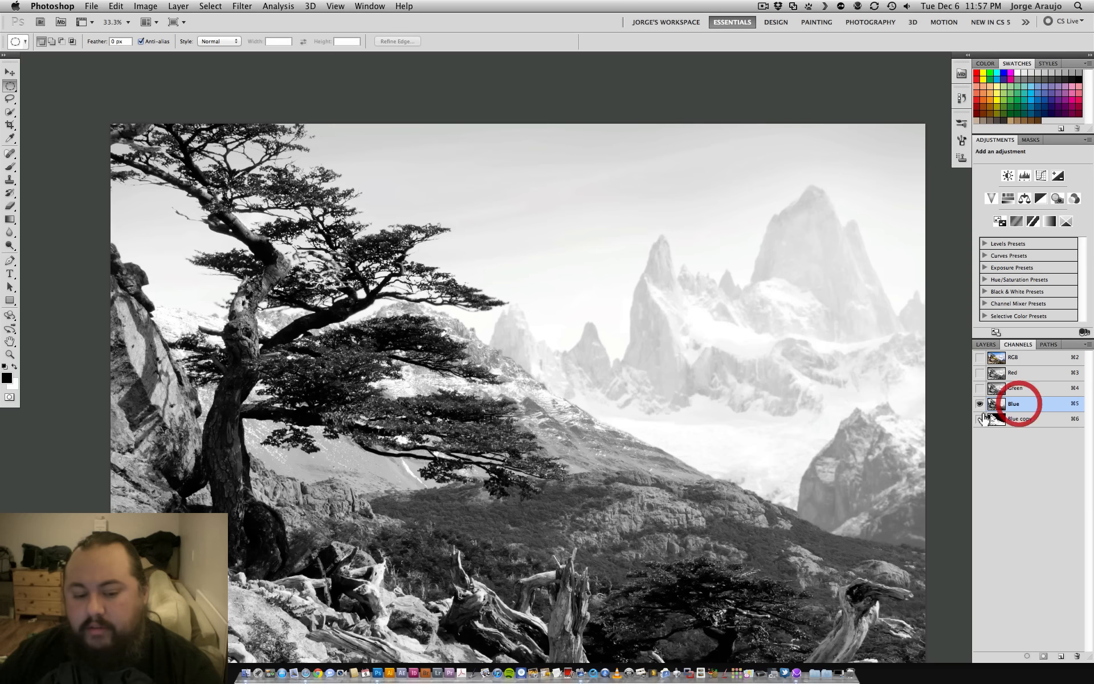
left_click(1023, 420)
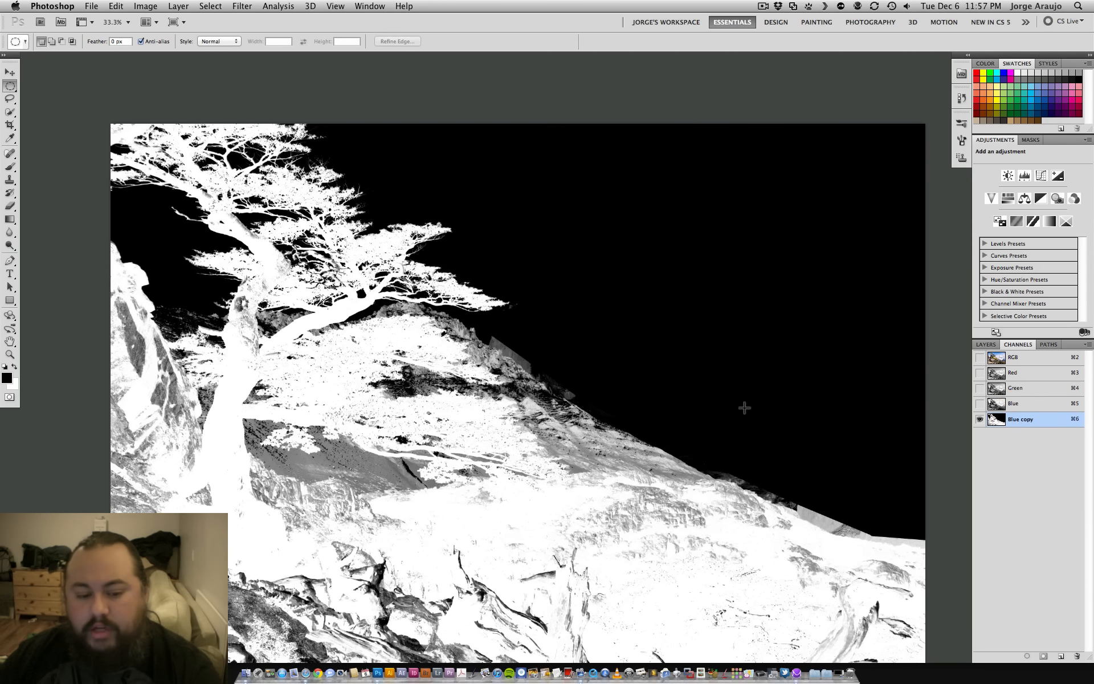
key("super+i")
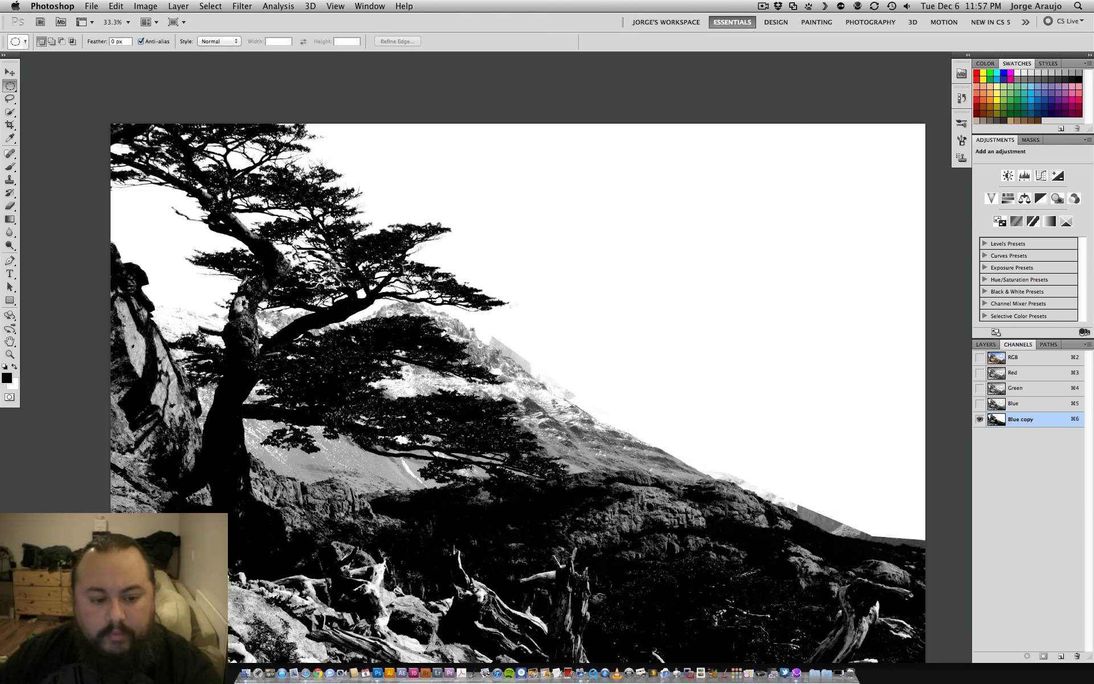
key("super+i")
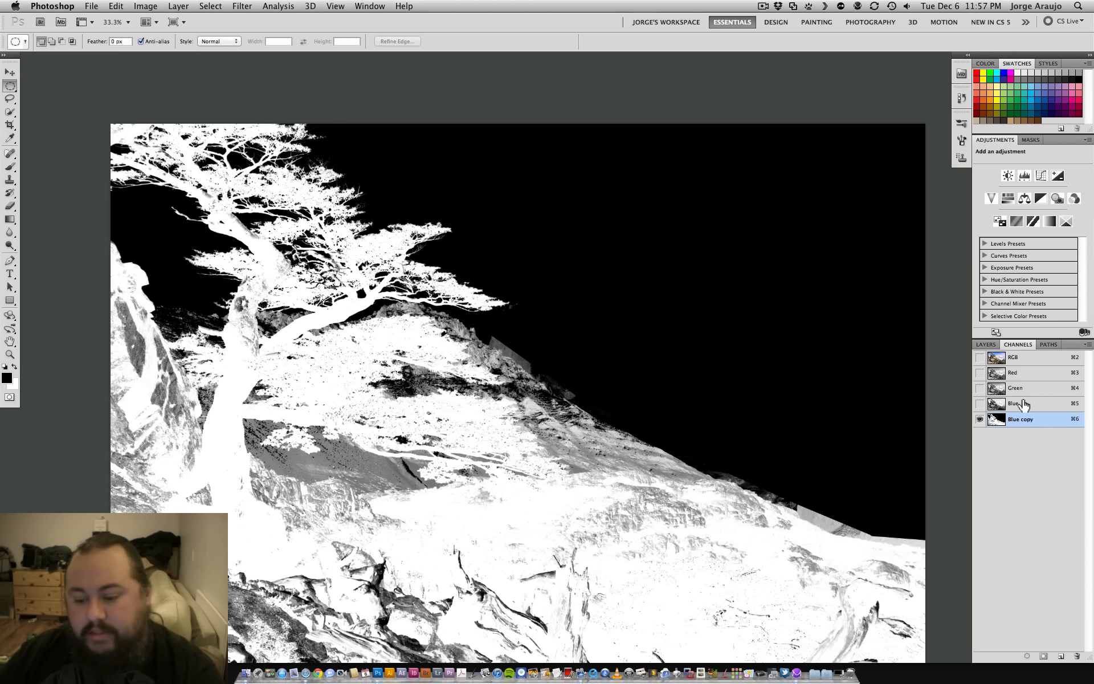
- Restore the full-colour RGB composite view and return to the layer stack
left_click(985, 345)
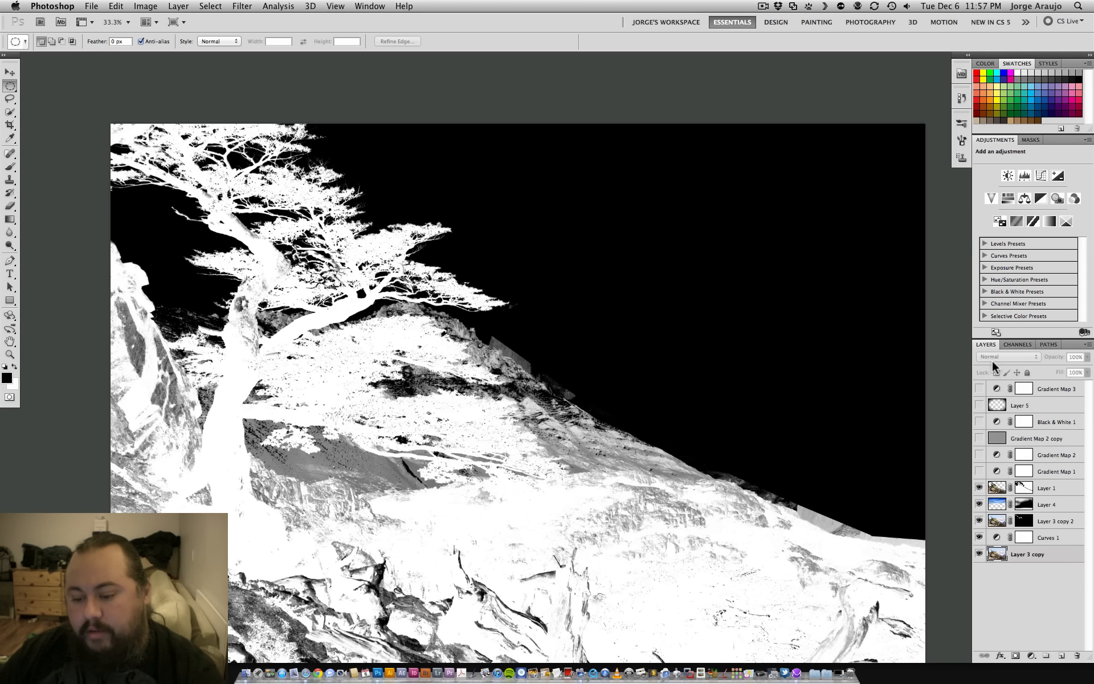
left_click(979, 488)
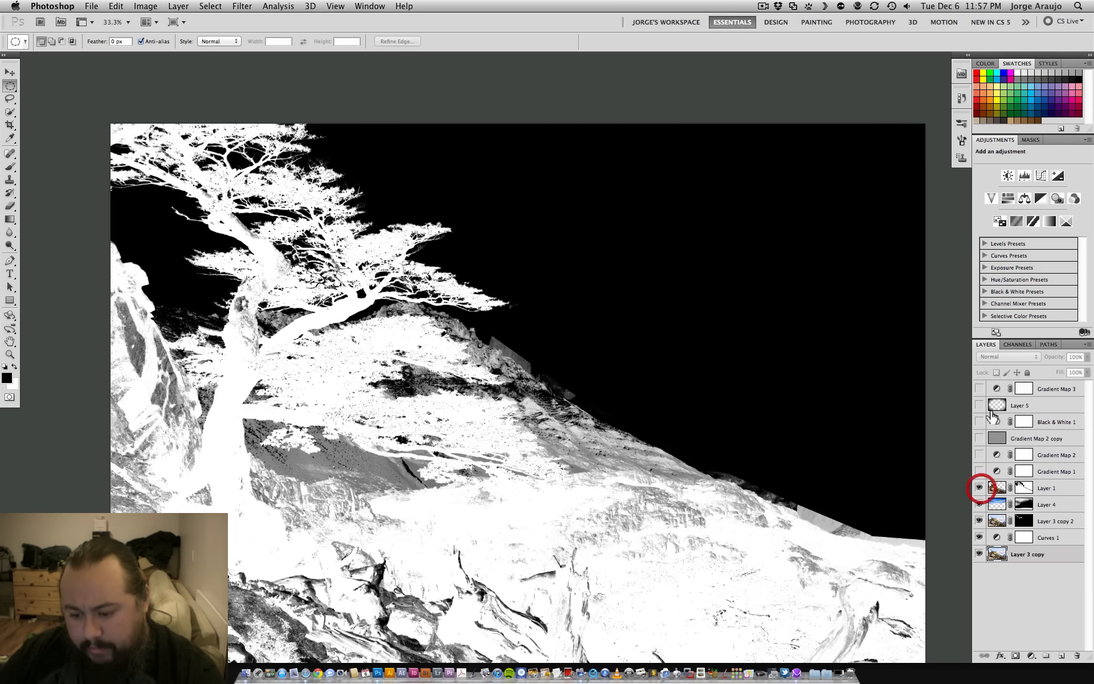
left_click(1022, 345)
left_click(1014, 359)
left_click(986, 345)
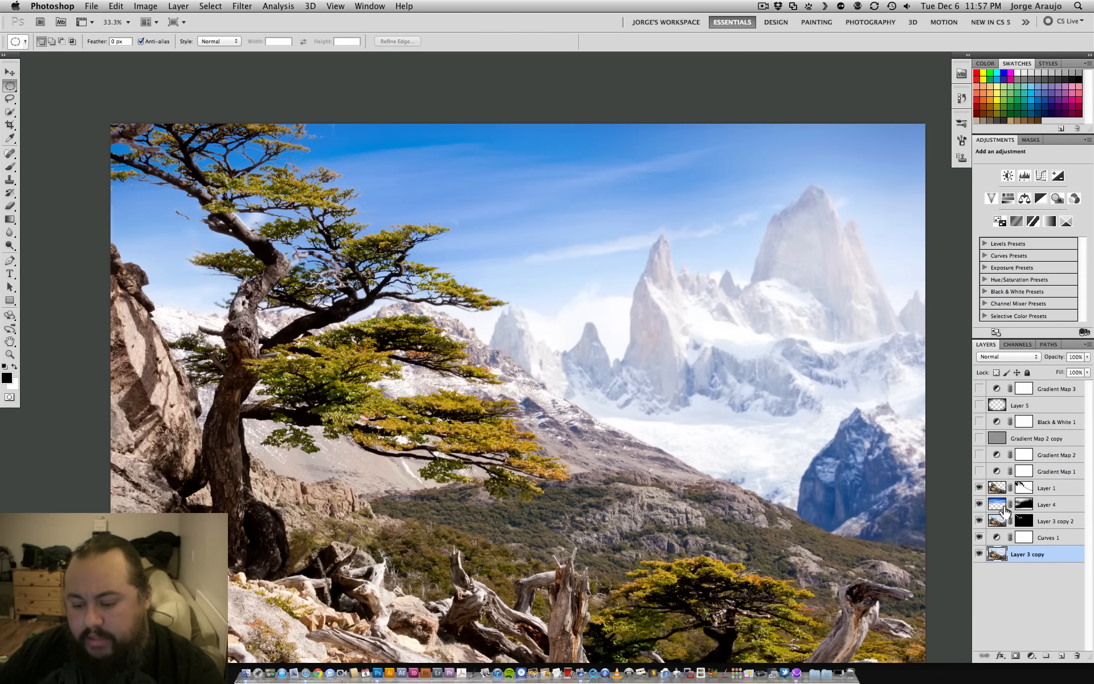
- Select Layer 1 and compare the image with that layer hidden and shown
left_click(1038, 490)
left_click(978, 487)
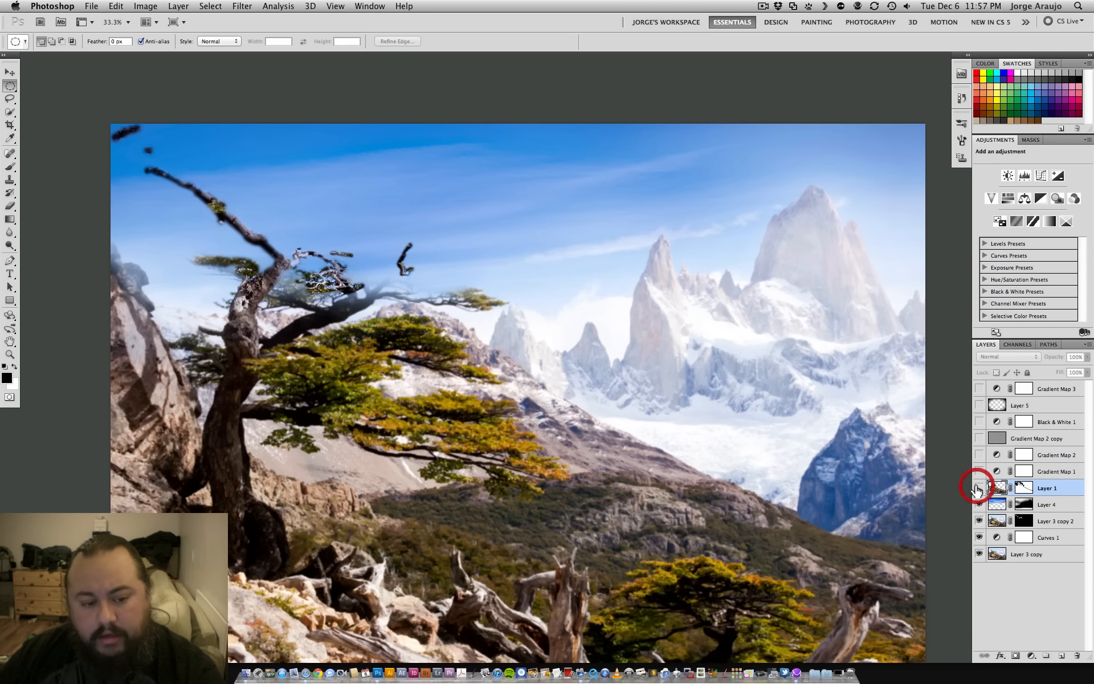
left_click(978, 487)
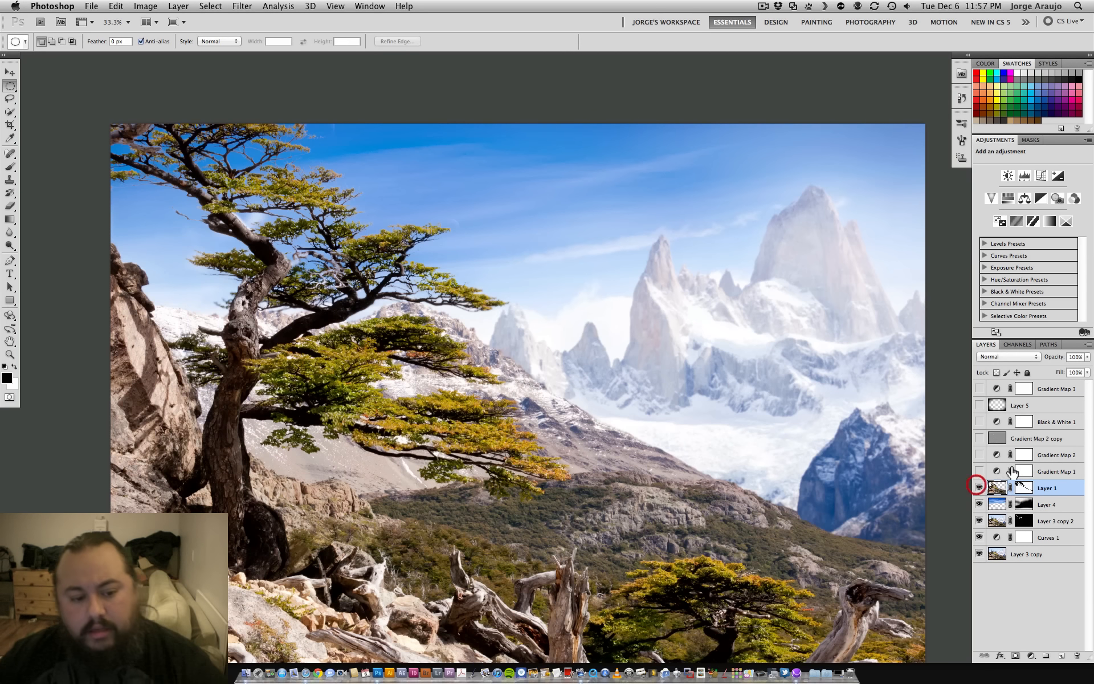
left_click(979, 488)
left_click(980, 488)
left_click(979, 487)
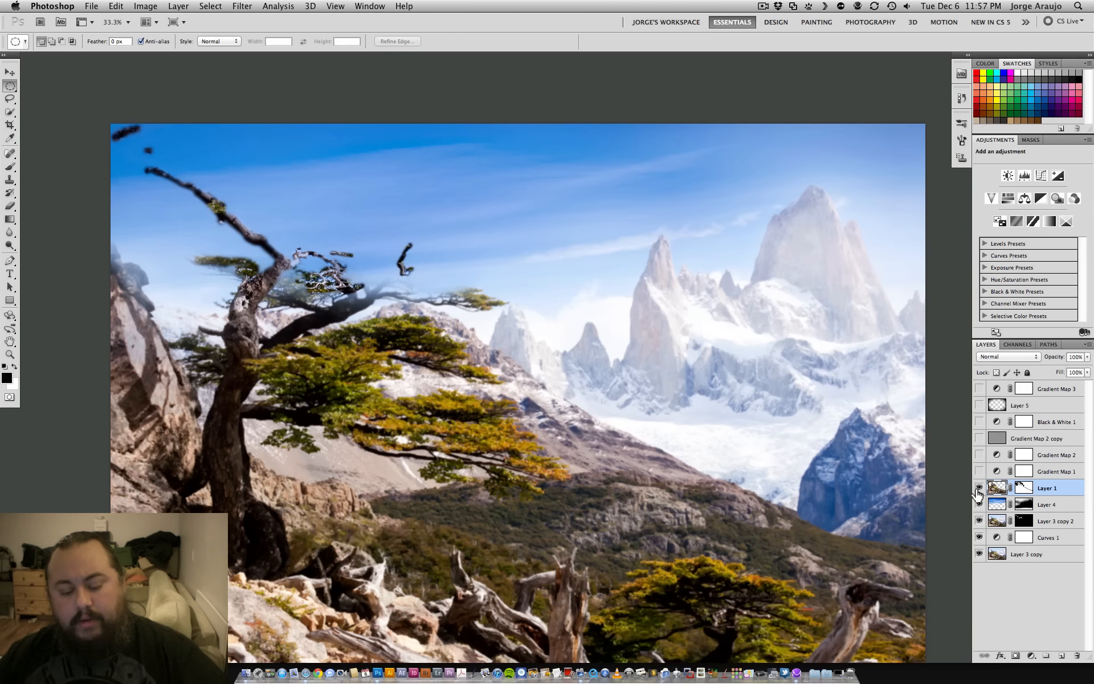
left_click(979, 487)
- Isolate the masked foreground of Layer 1 by hiding all layers beneath it, and show them again
left_click_drag(979, 504, 977, 558)
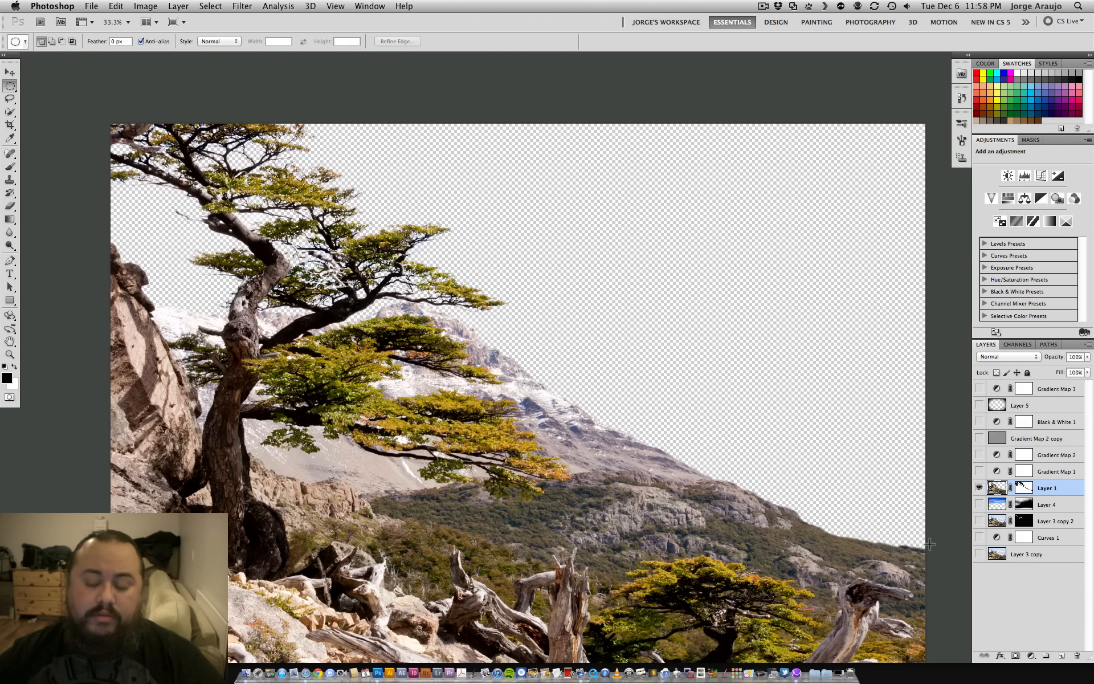
left_click_drag(978, 552, 980, 506)
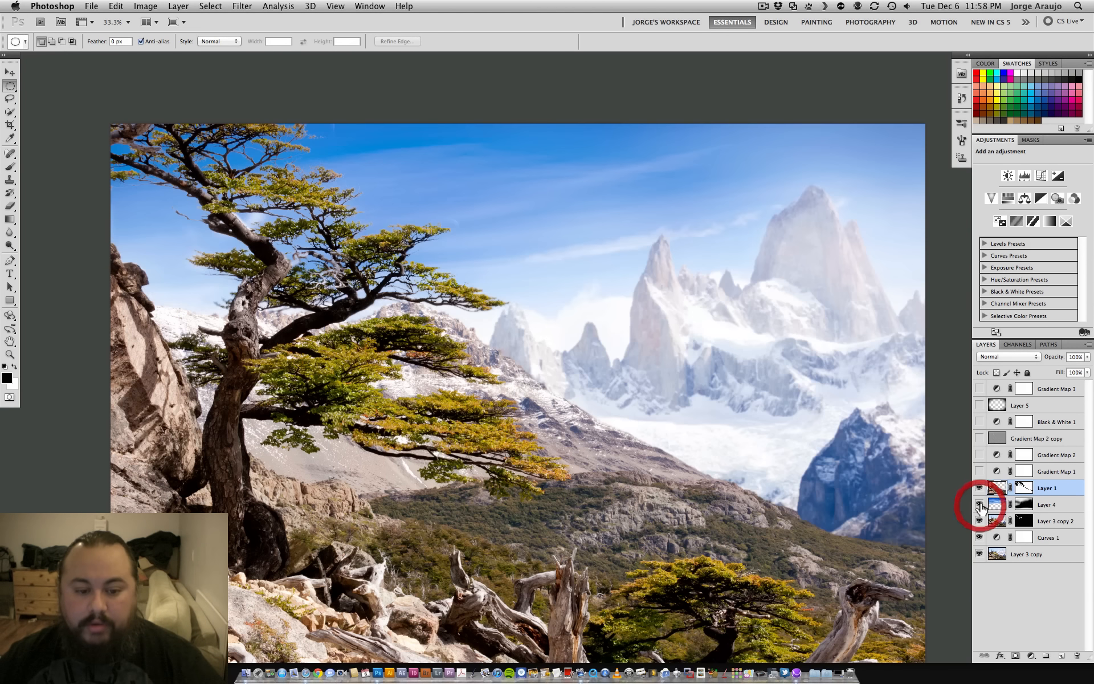
left_click(978, 488)
- Target the mask of Layer 1 and set up the Brush tool with size 125 and 100% flow
left_click(1024, 488)
key("b")
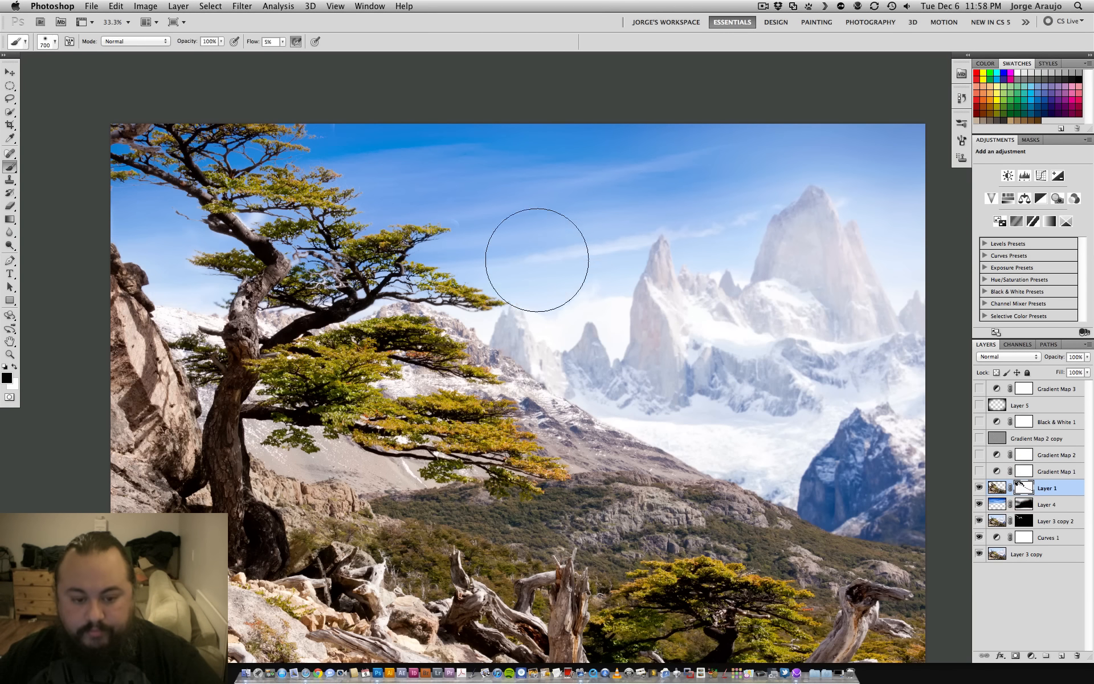
key("bracketleft")
key("bracketleft")
key("bracketleft")
key("bracketleft")
key("bracketleft")
key("bracketleft")
key("bracketleft")
key("bracketleft")
key("shift+0")
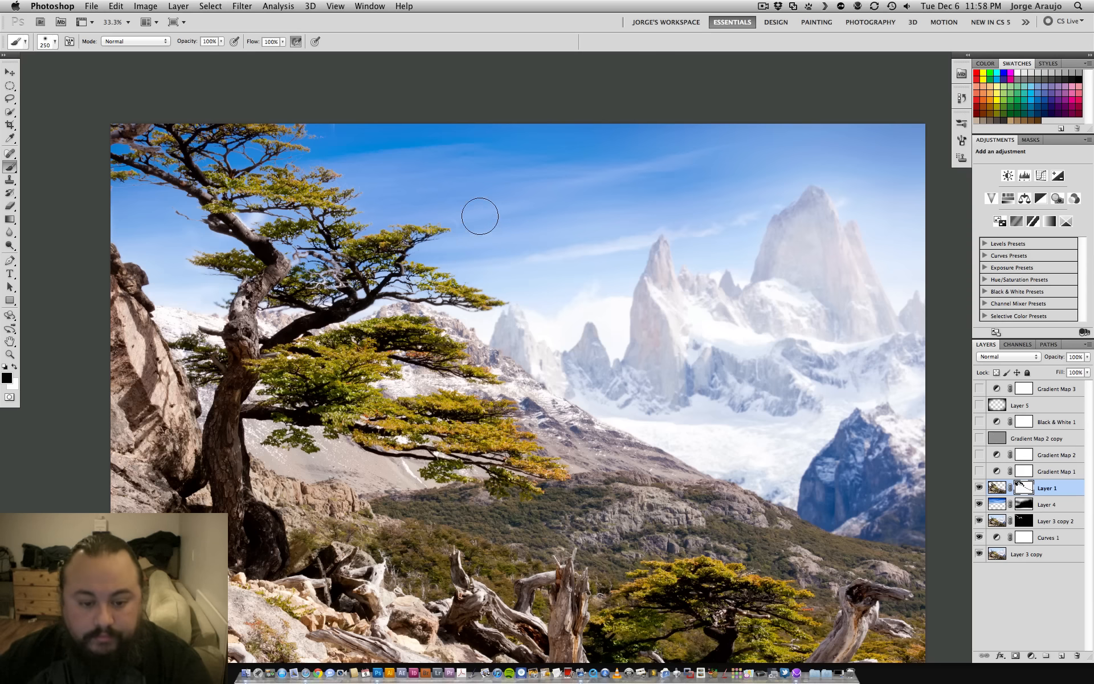
key("bracketleft")
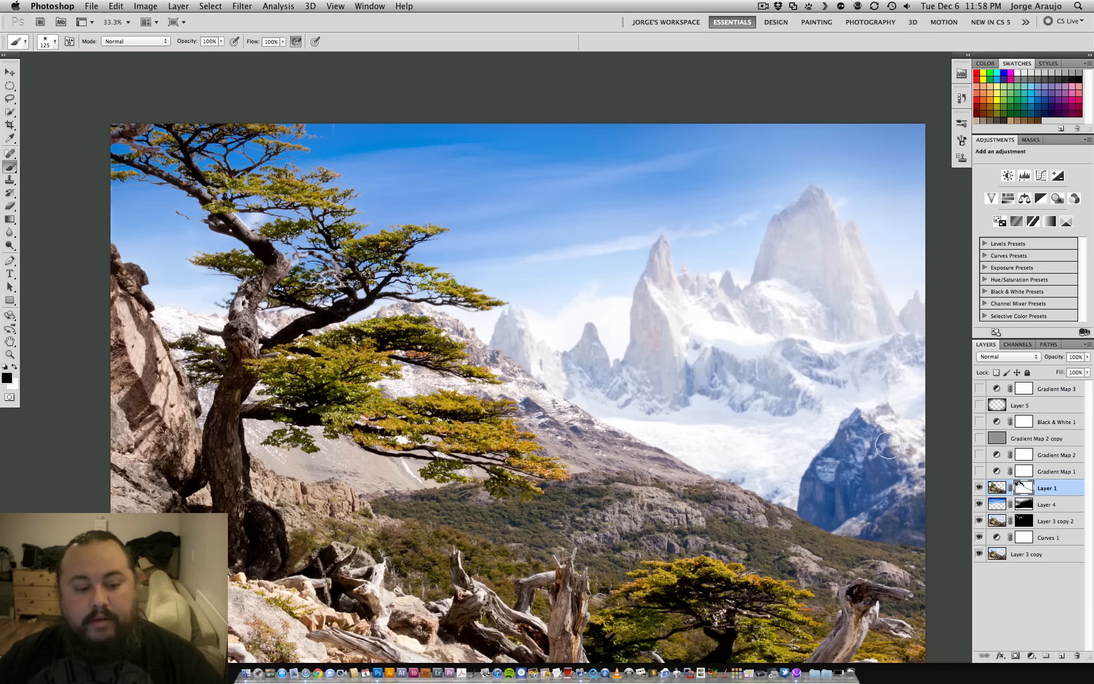
- Compare the tree against the sky with masked Layer 1 hidden and shown
left_click(979, 488)
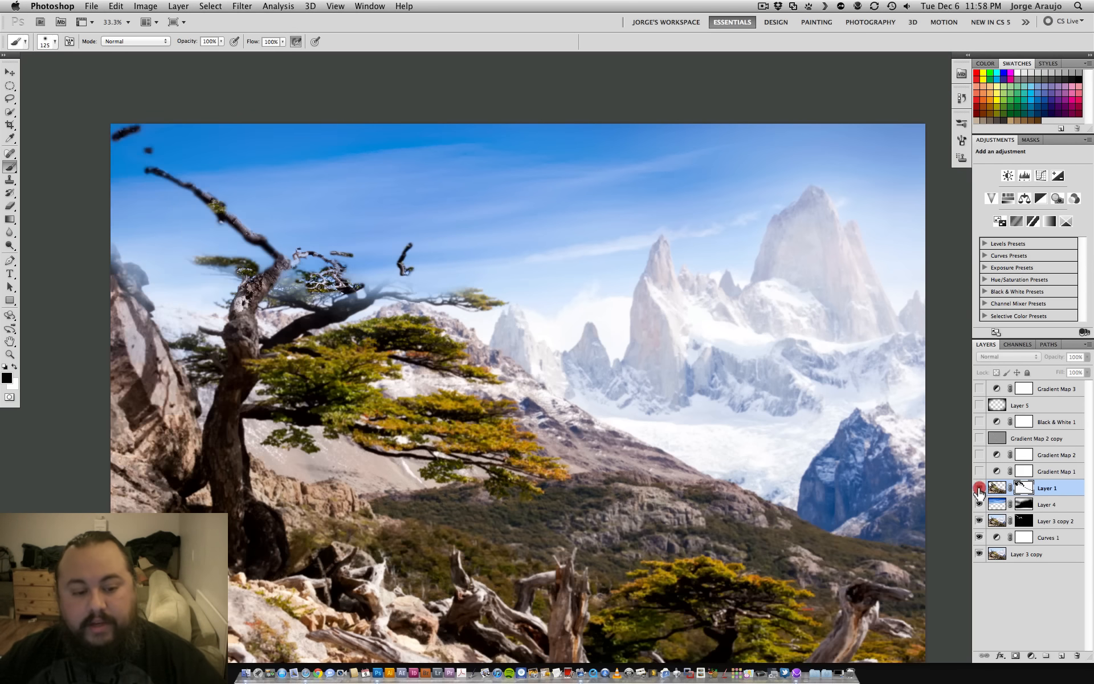
left_click(979, 488)
left_click(979, 488)
left_click(979, 488)
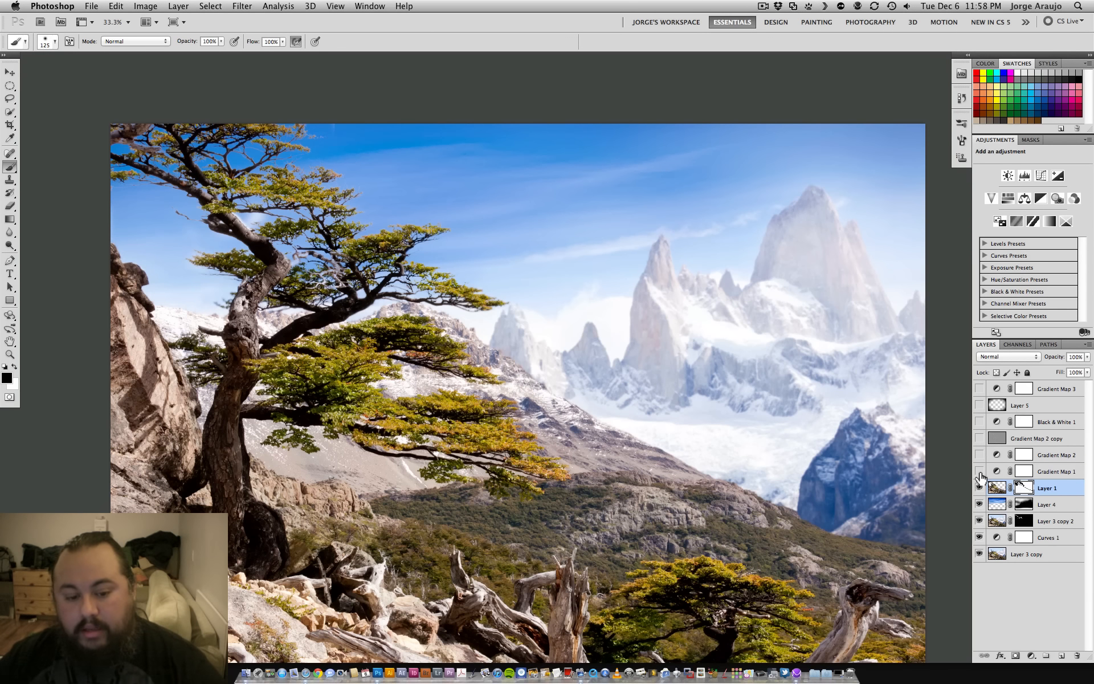
- Show the Gradient Map 1 and Gradient Map 2 adjustments, comparing the image with and without Gradient Map 2
left_click(1026, 472)
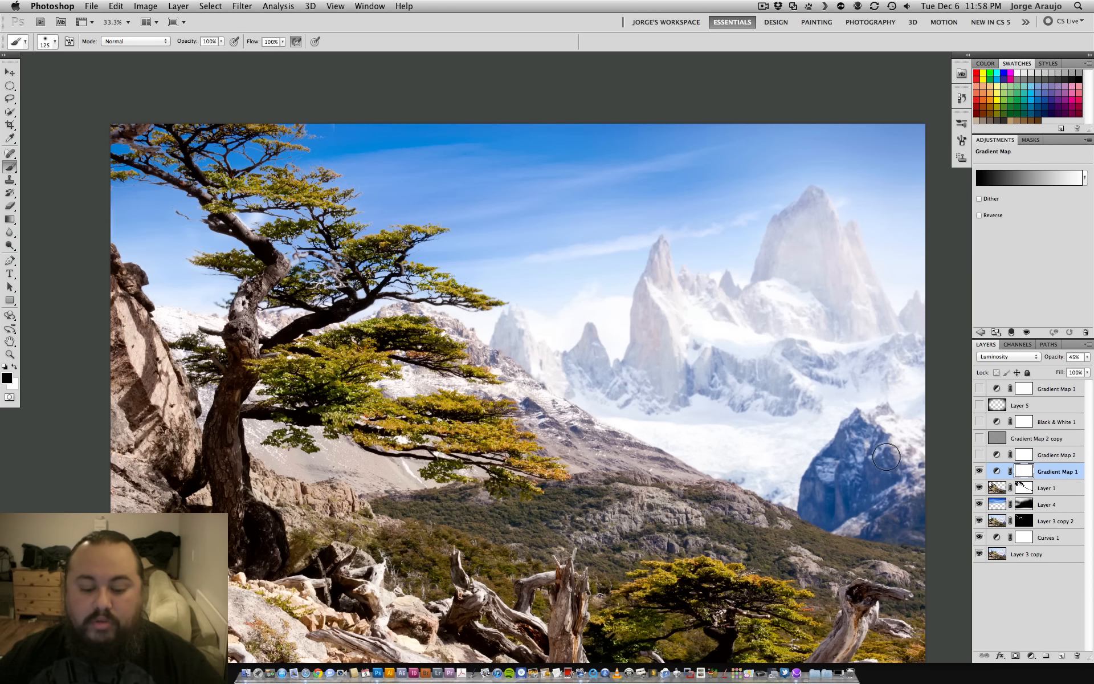
left_click(1056, 456)
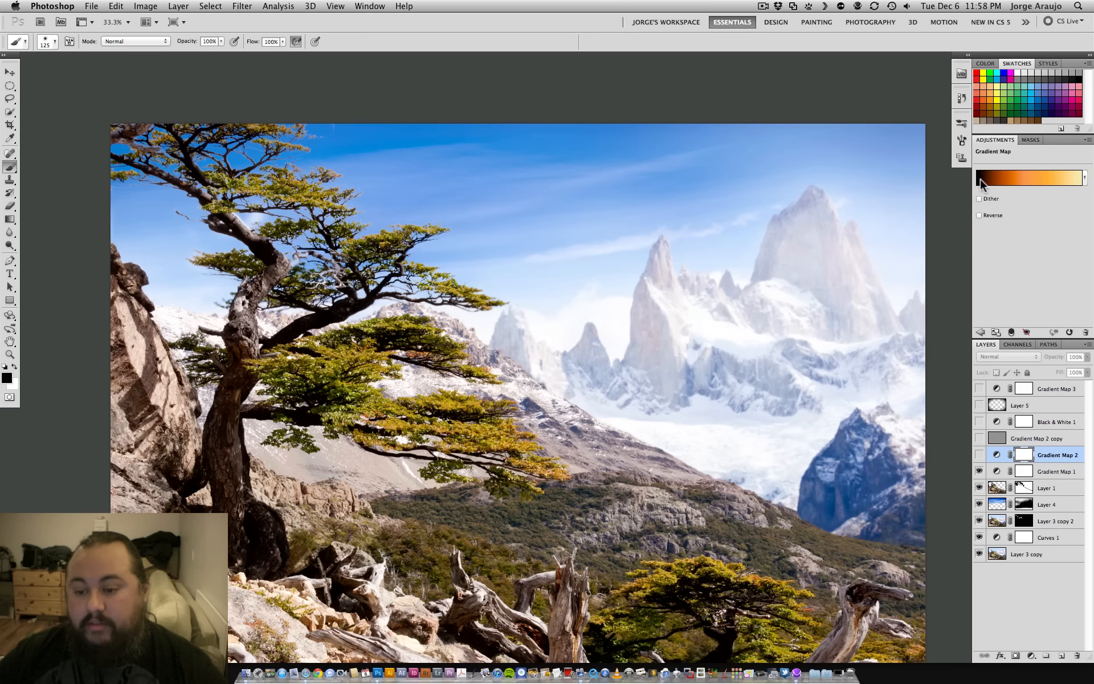
left_click(979, 454)
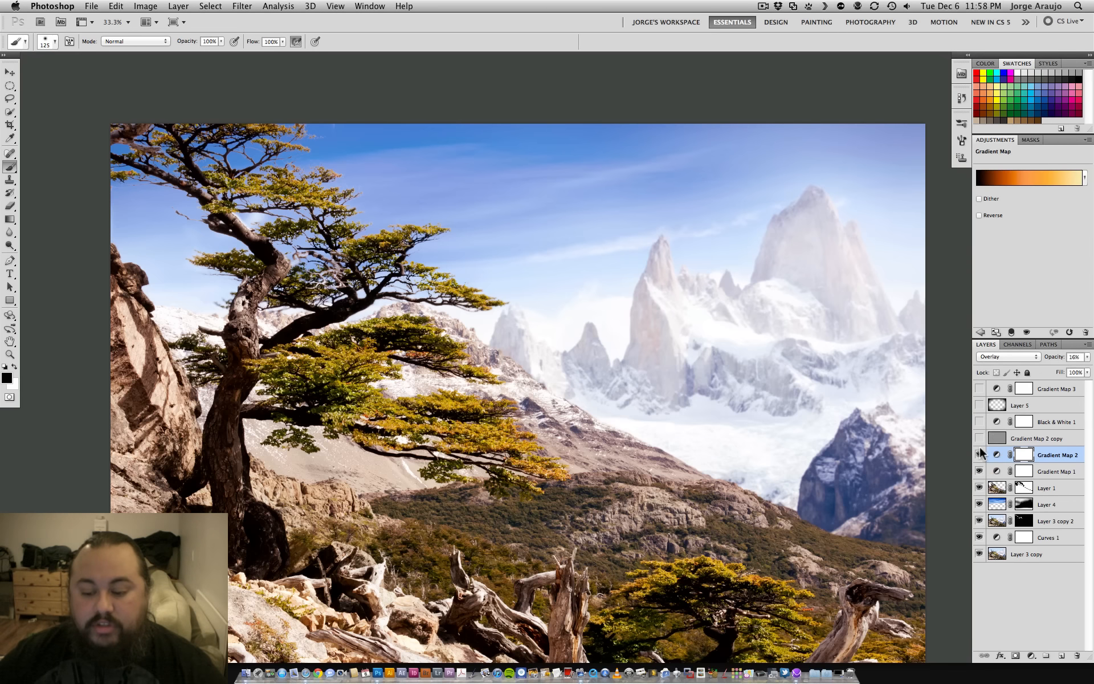
left_click(979, 455)
left_click(979, 455)
left_click(979, 456)
left_click(979, 456)
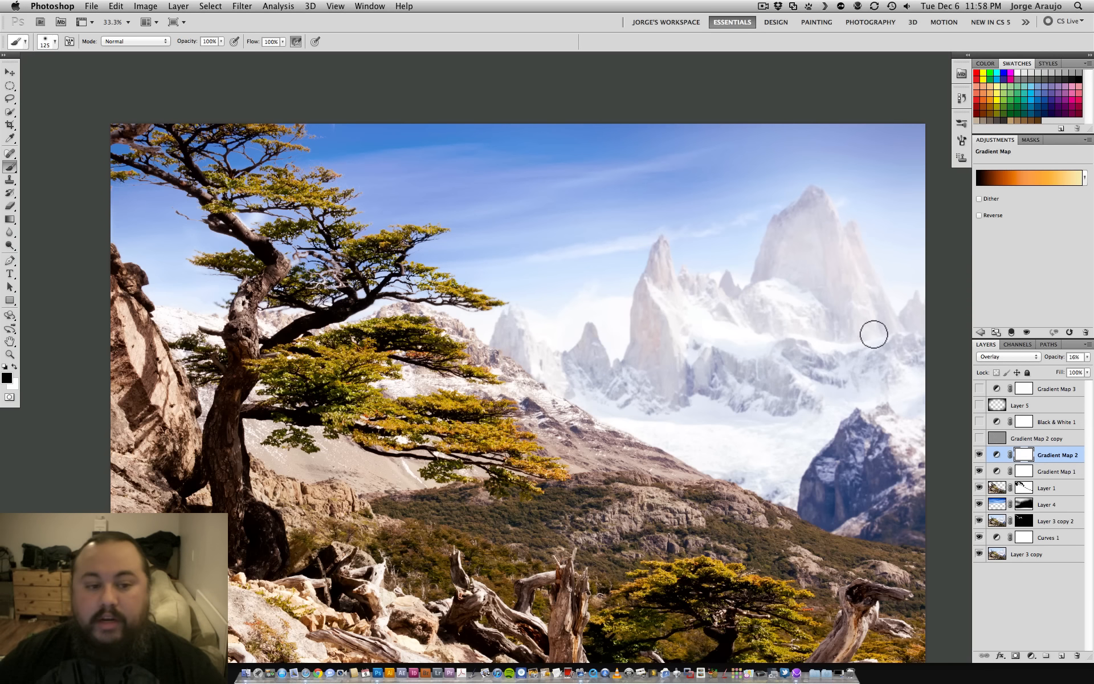
- Look up where the High Pass filter is found, without applying it
left_click(244, 7)
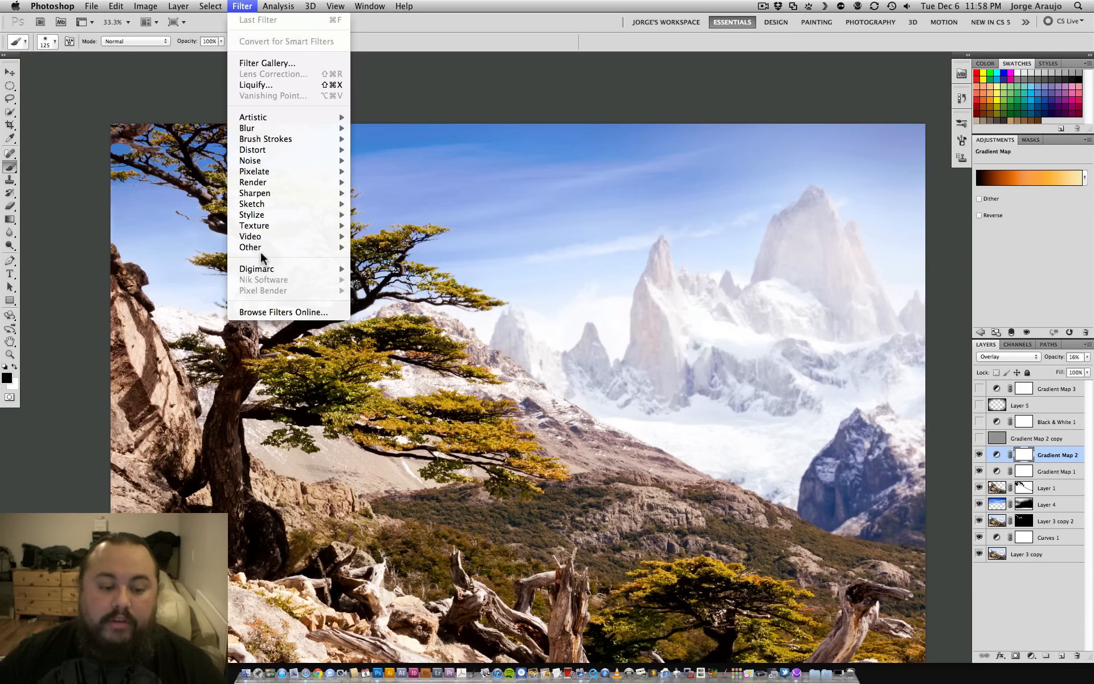
mouse_move(261, 249)
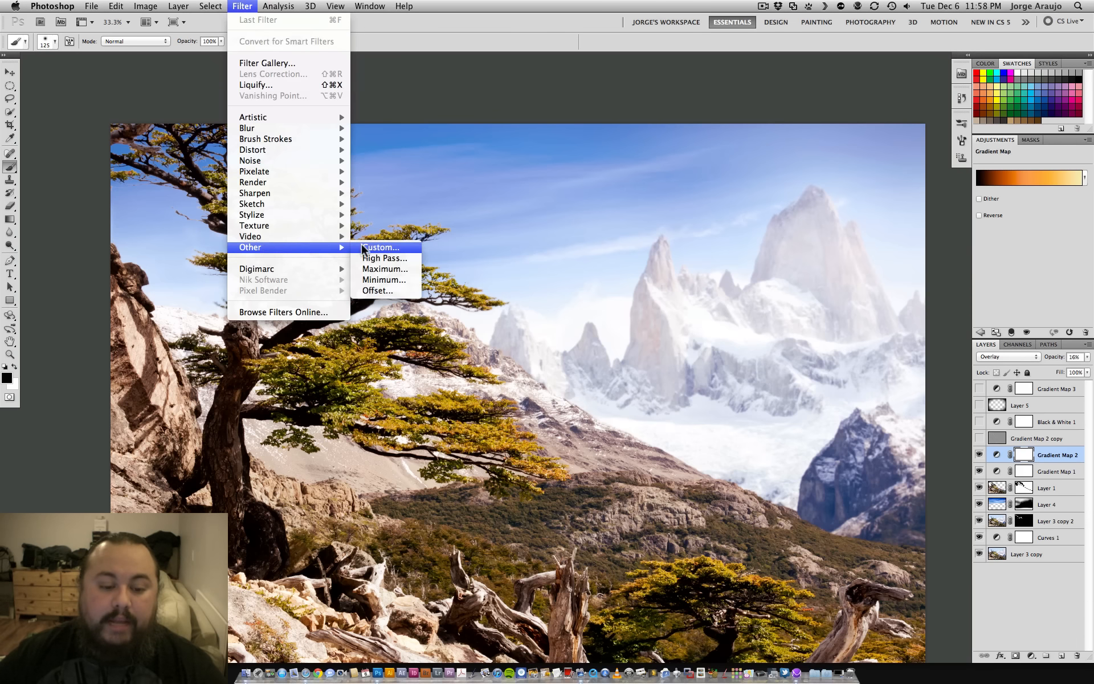
left_click(1048, 445)
- Show the Gradient Map 2 copy layer, set its blend mode to Normal and inspect its edge detail at 200% zoom
left_click(979, 438)
left_click(1031, 438)
left_click(1009, 356)
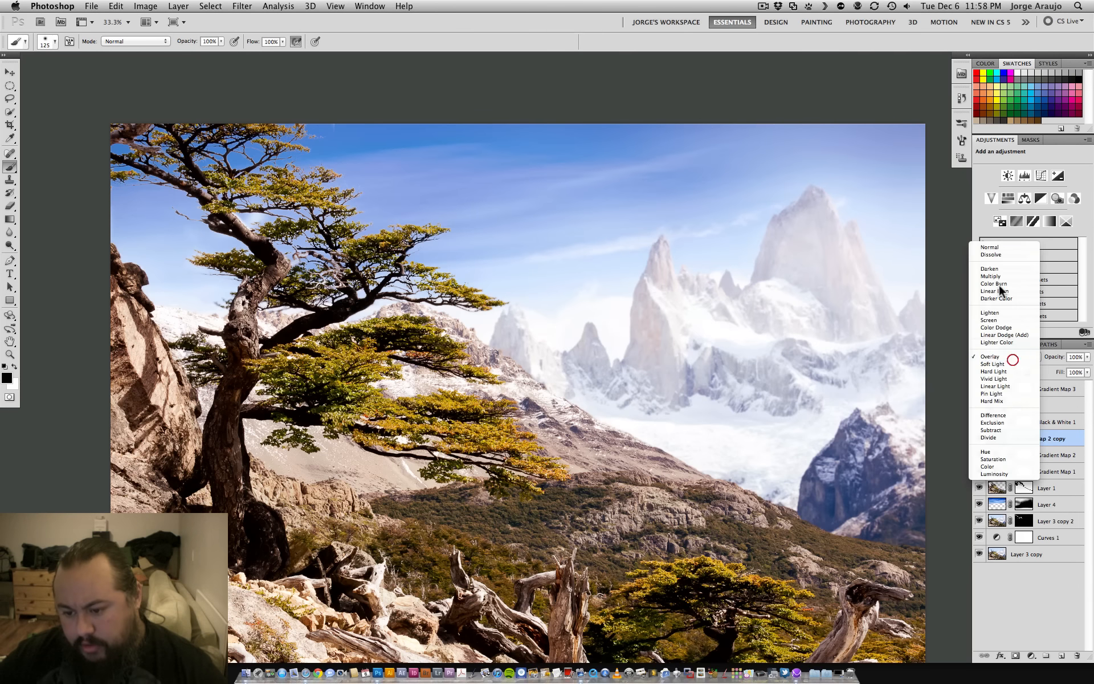
left_click(994, 245)
key("super+plus")
key("super+plus")
key("super+plus")
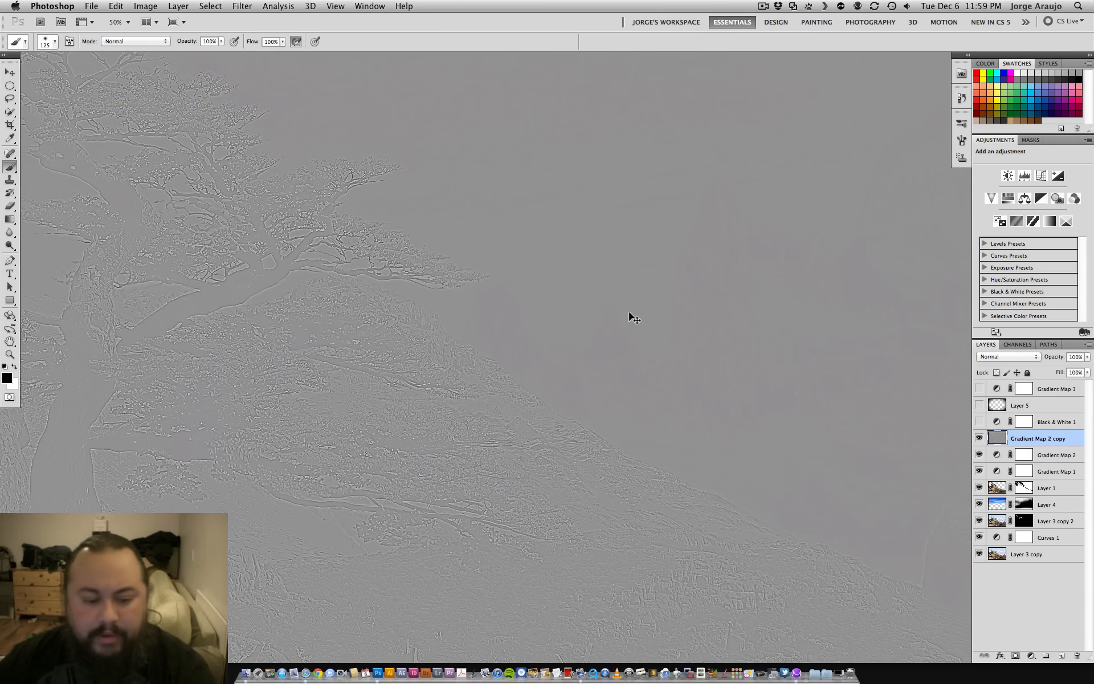
key("super+plus")
left_click_drag(333, 318, 612, 533)
left_click_drag(456, 463, 461, 467)
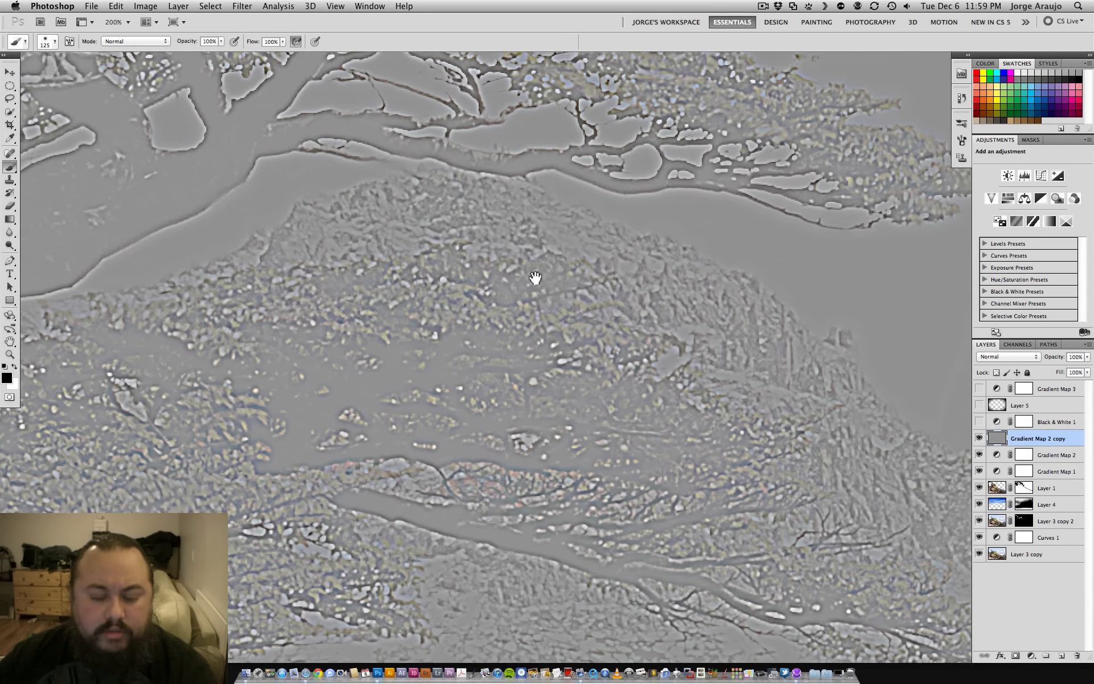
- Set the Gradient Map 2 copy layer's blend mode to Overlay and compare its sharpening on and off at 100% zoom
left_click(1005, 356)
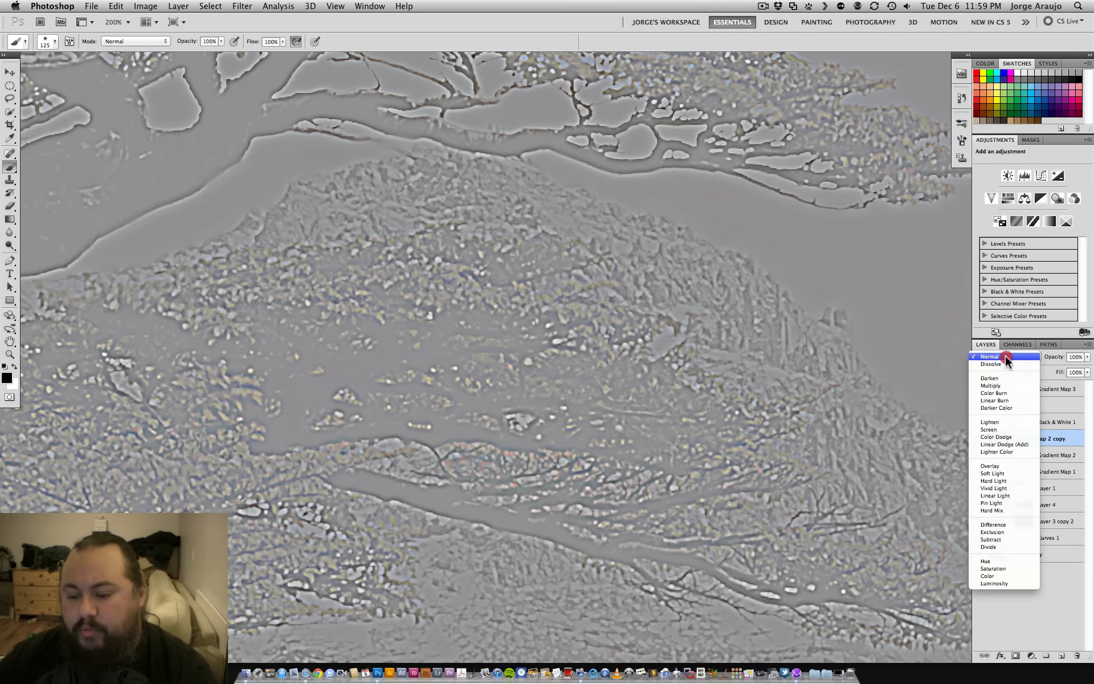
left_click(1000, 466)
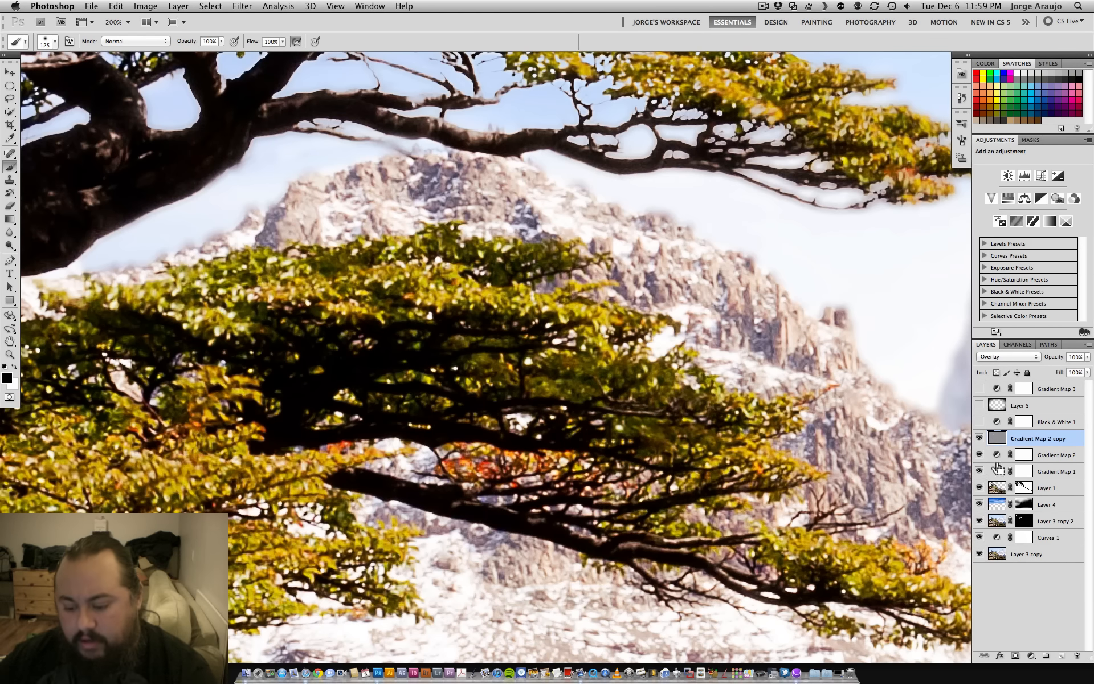
key("super+minus")
left_click(979, 438)
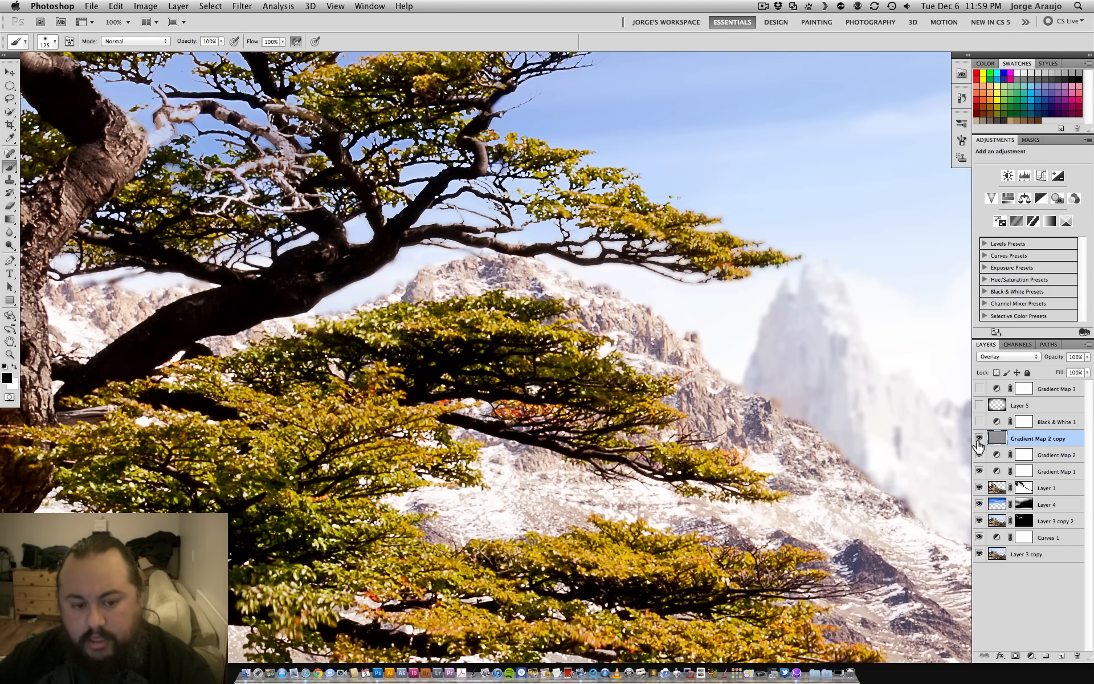
left_click(979, 439)
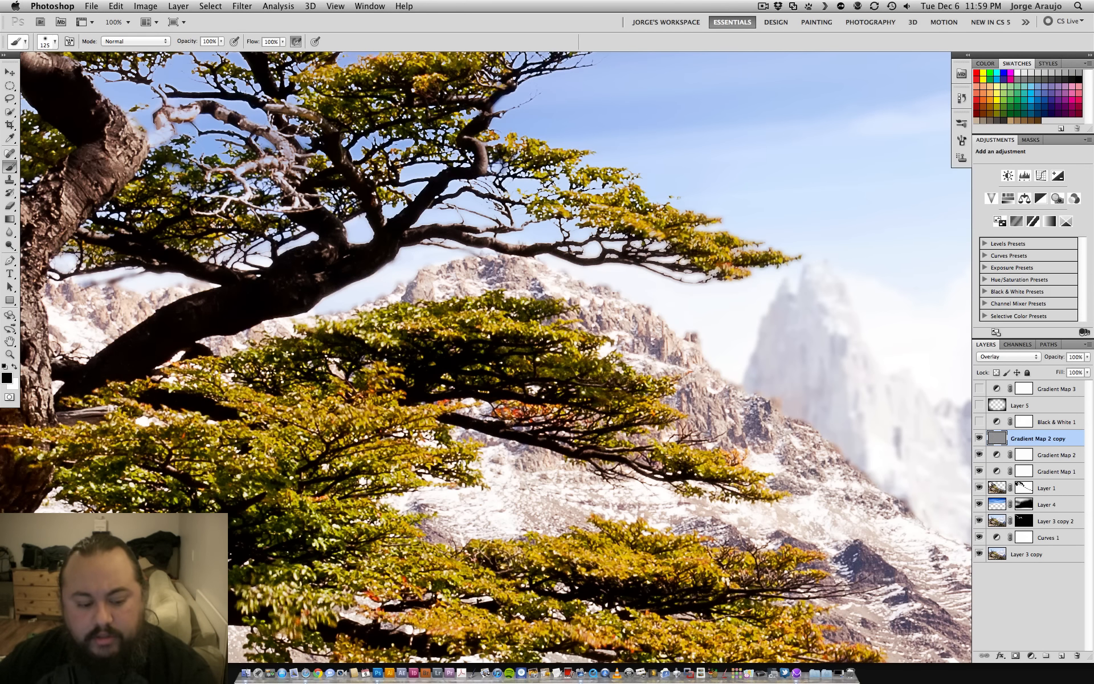
key("super+minus")
key("super+minus")
key("super+minus")
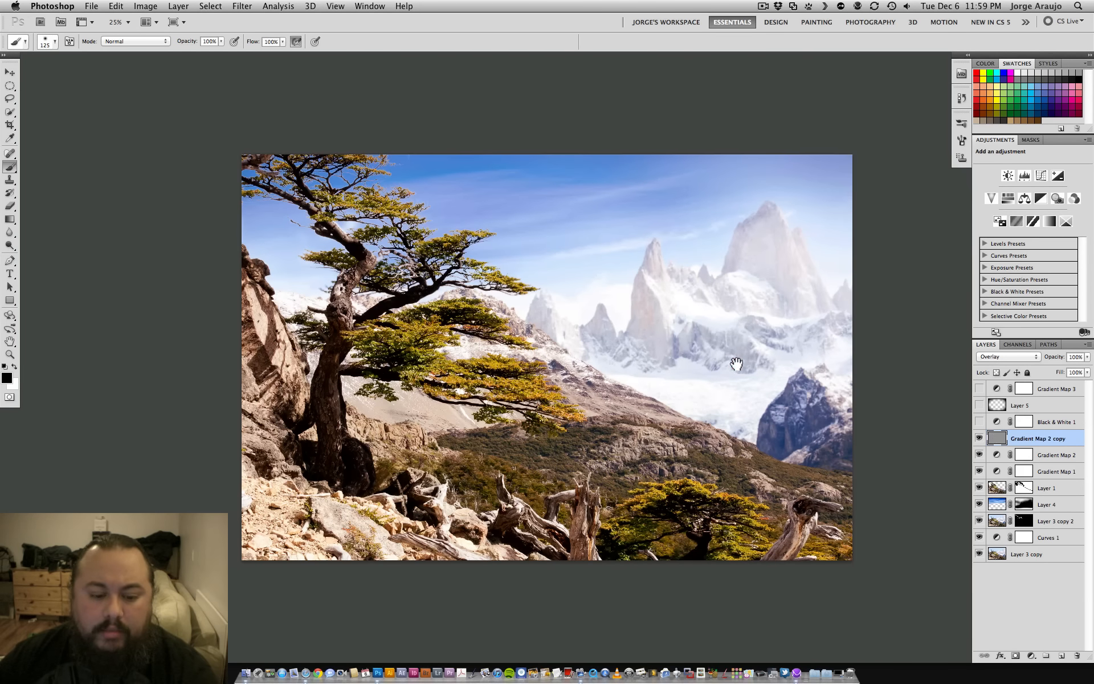
key("super+minus")
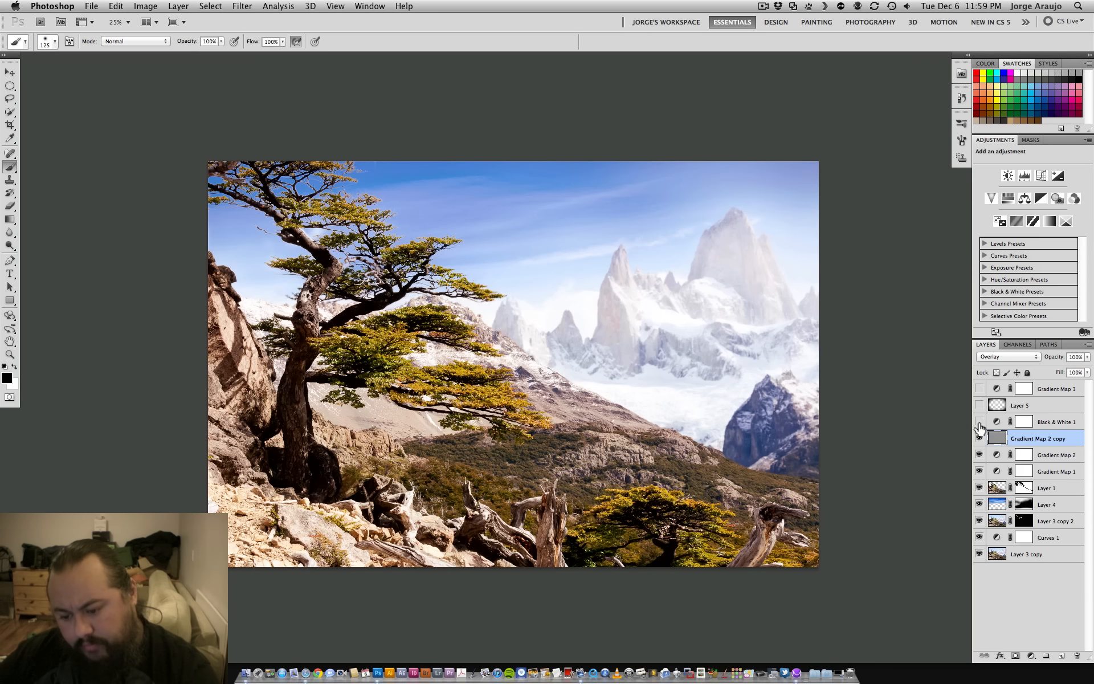
- Show the Black & White 1 adjustment layer and review its filter presets, keeping Blue Filter (modified)
left_click(979, 422)
left_click(1056, 422)
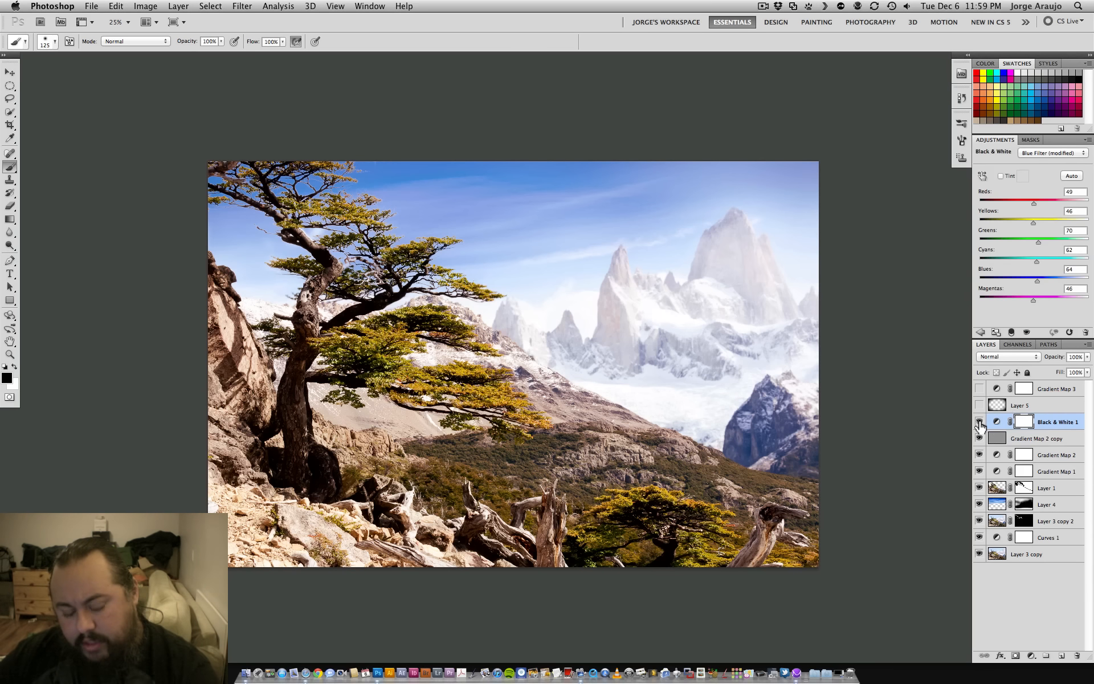
left_click(980, 422)
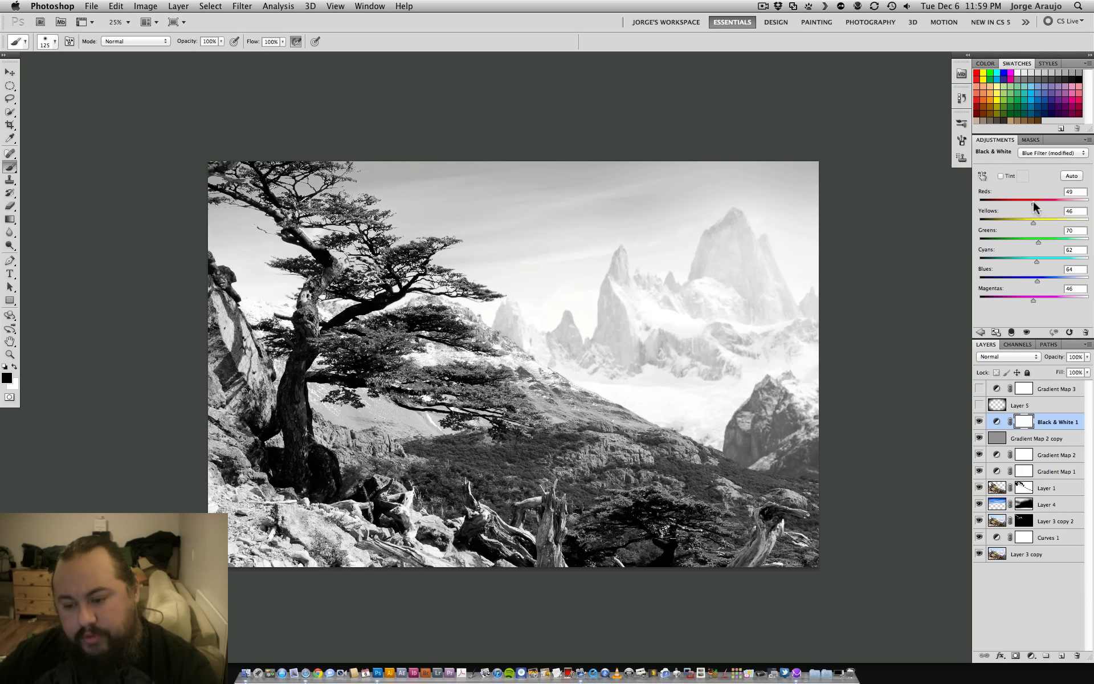
left_click(1036, 154)
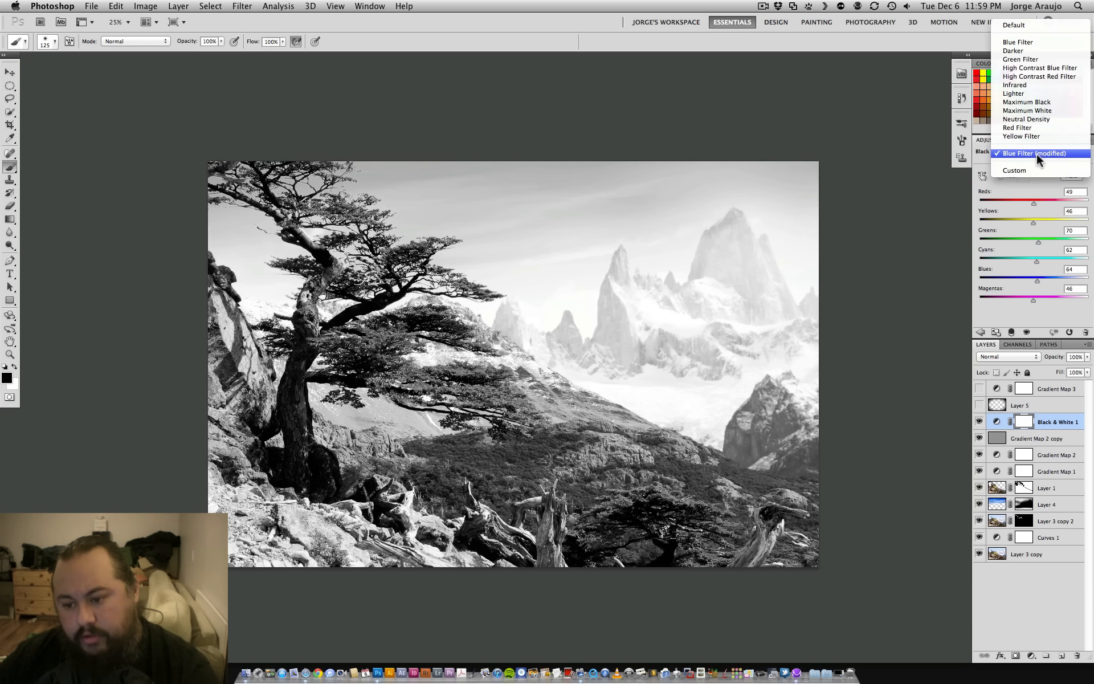
left_click(1024, 185)
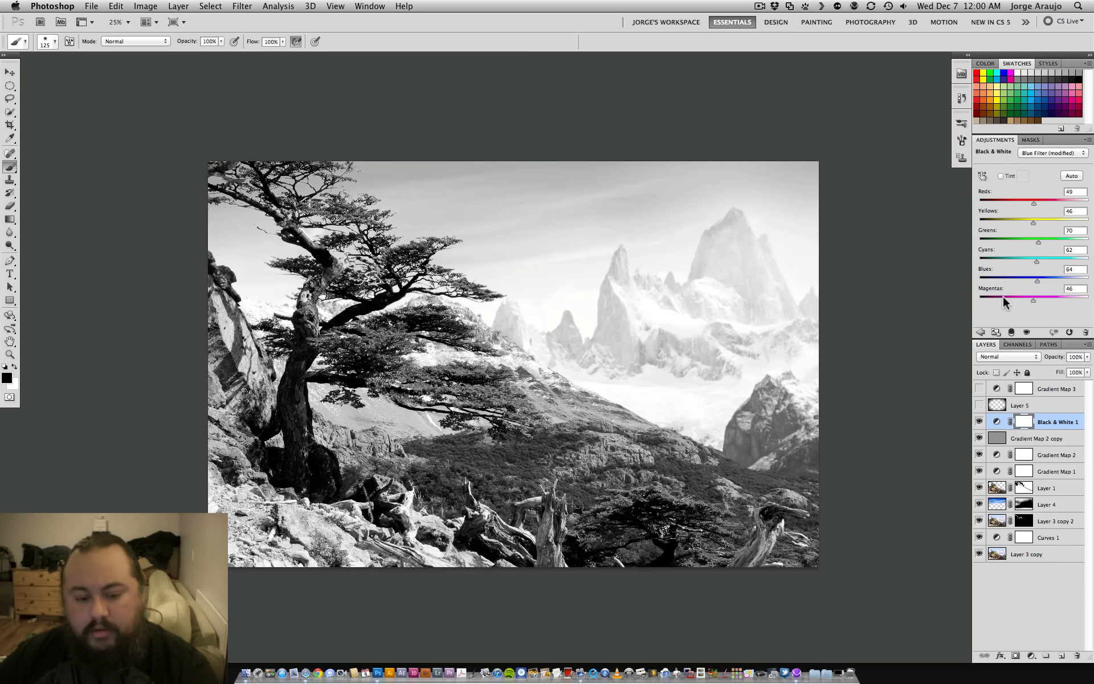
- Show Layer 5 and compare the image with and without its darkened edges, leaving the layer visible
left_click(979, 406)
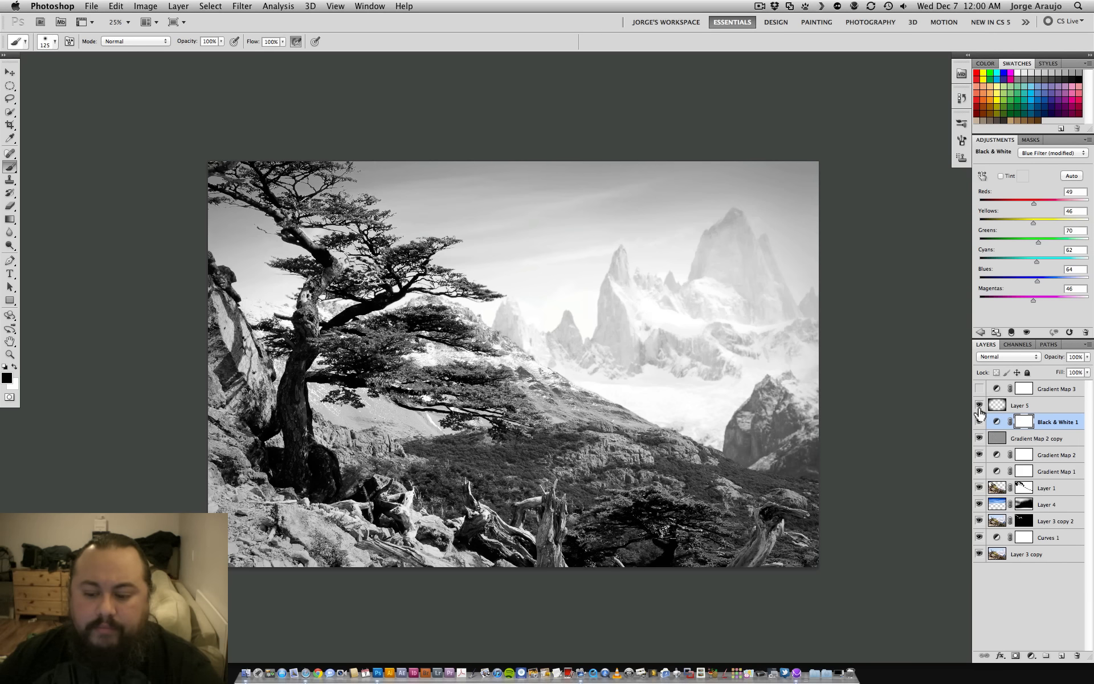
left_click(979, 406)
left_click(980, 405)
left_click(979, 405)
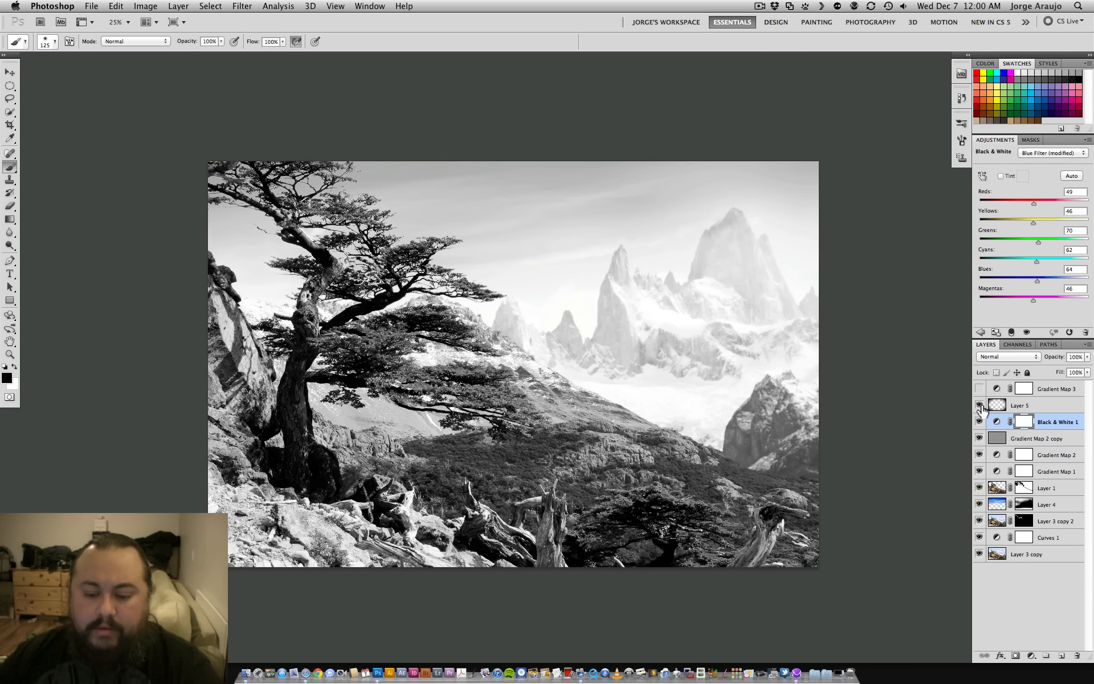
left_click(980, 405)
- Show the Gradient Map 3 adjustment layer and open its gradient settings
left_click(981, 388)
left_click(981, 388)
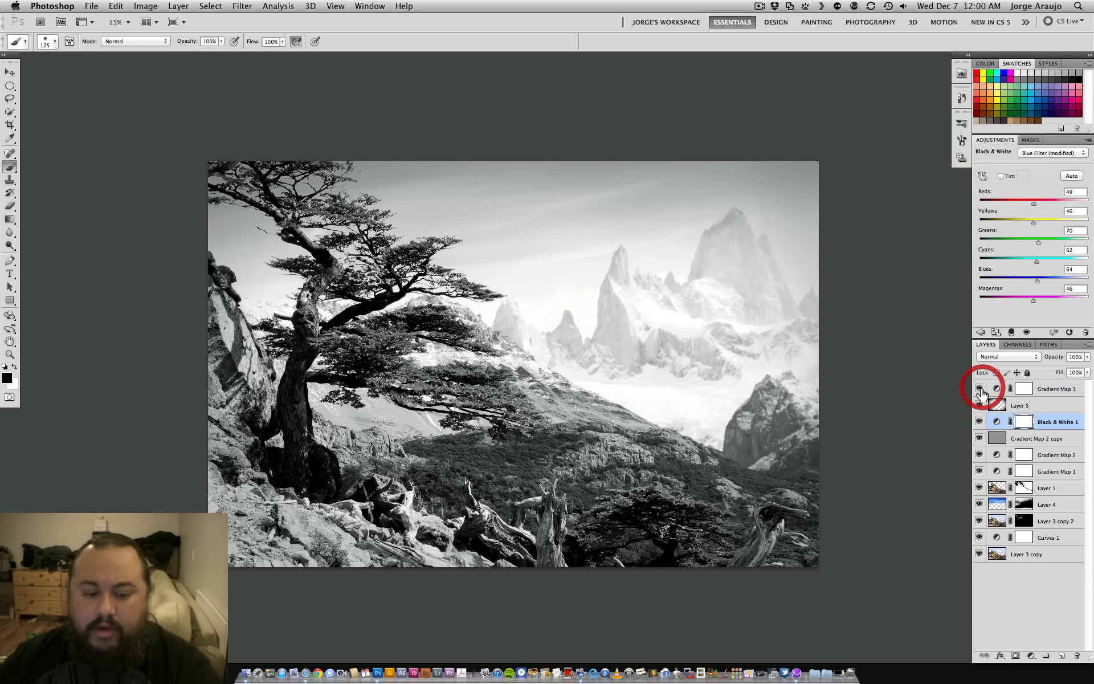
left_click(1053, 390)
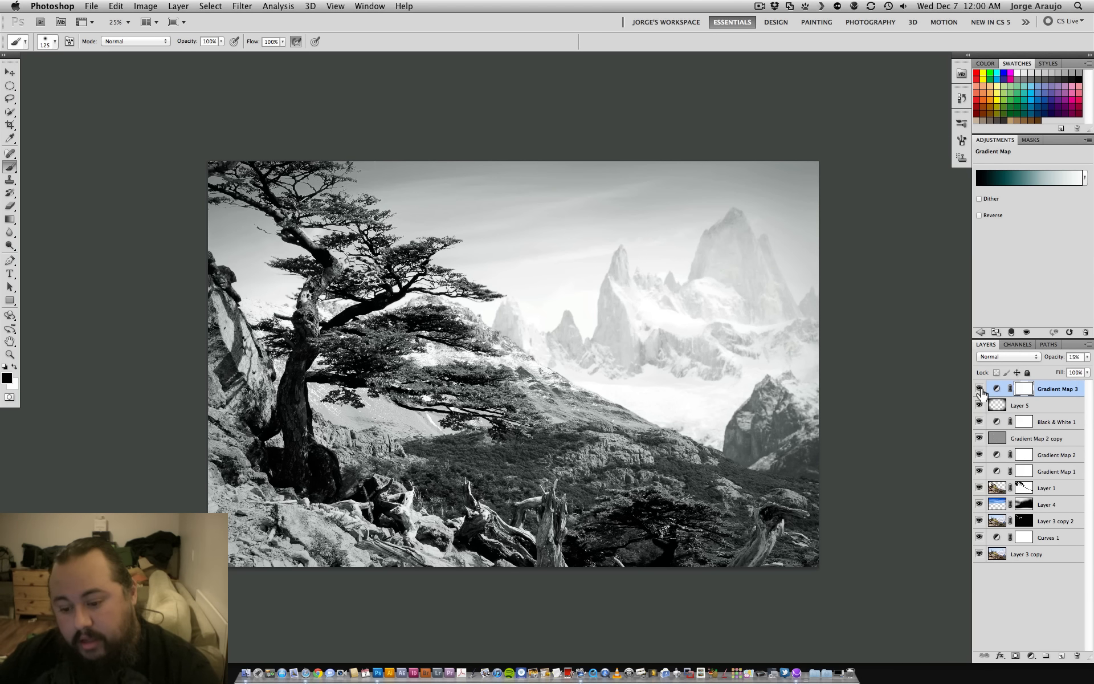
- Compare the image with and without Gradient Map 3, close up on the tree and across the whole picture, leaving the layer visible
key("super+plus")
key("super+plus")
key("super+plus")
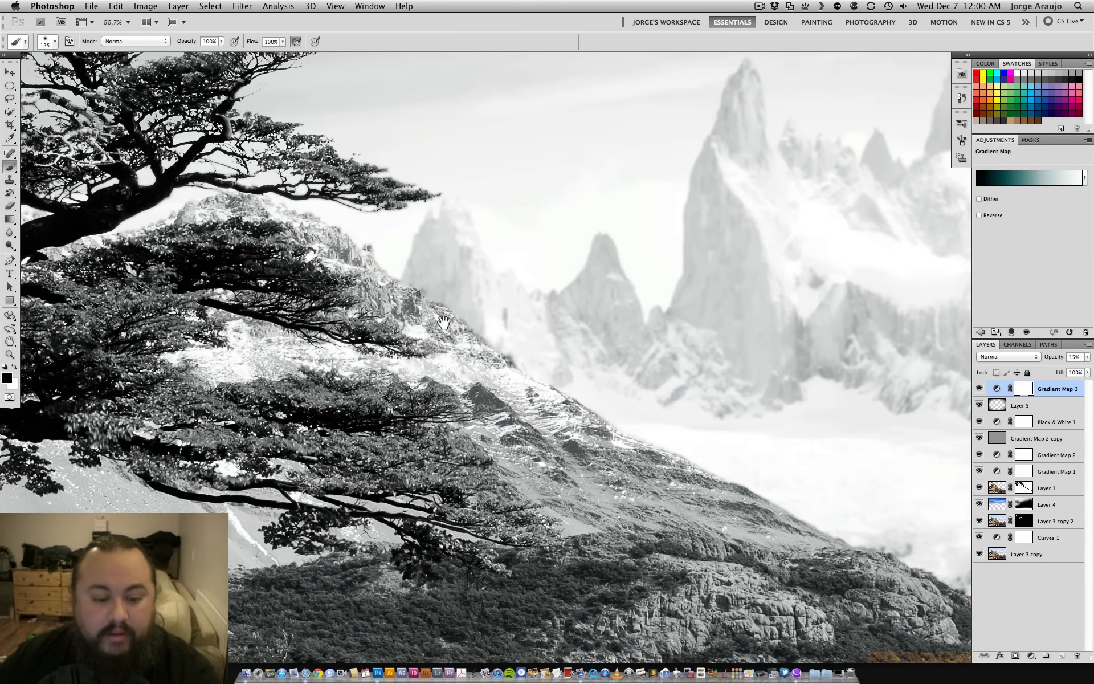
left_click_drag(549, 343, 787, 395)
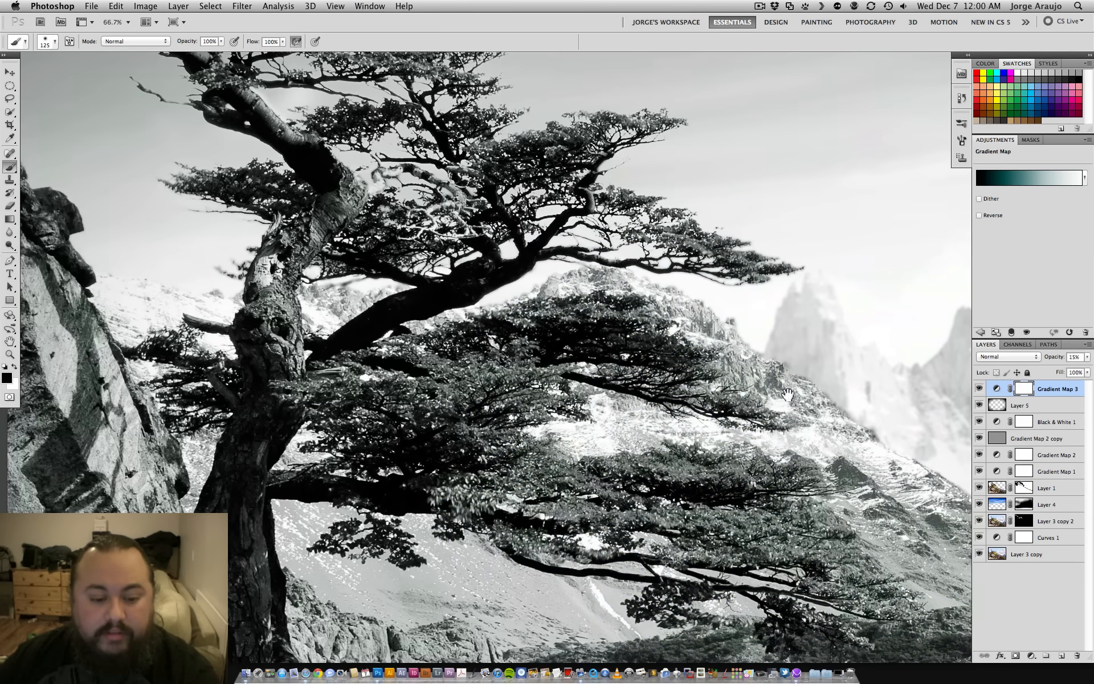
left_click(980, 389)
key("super+minus")
key("super+minus")
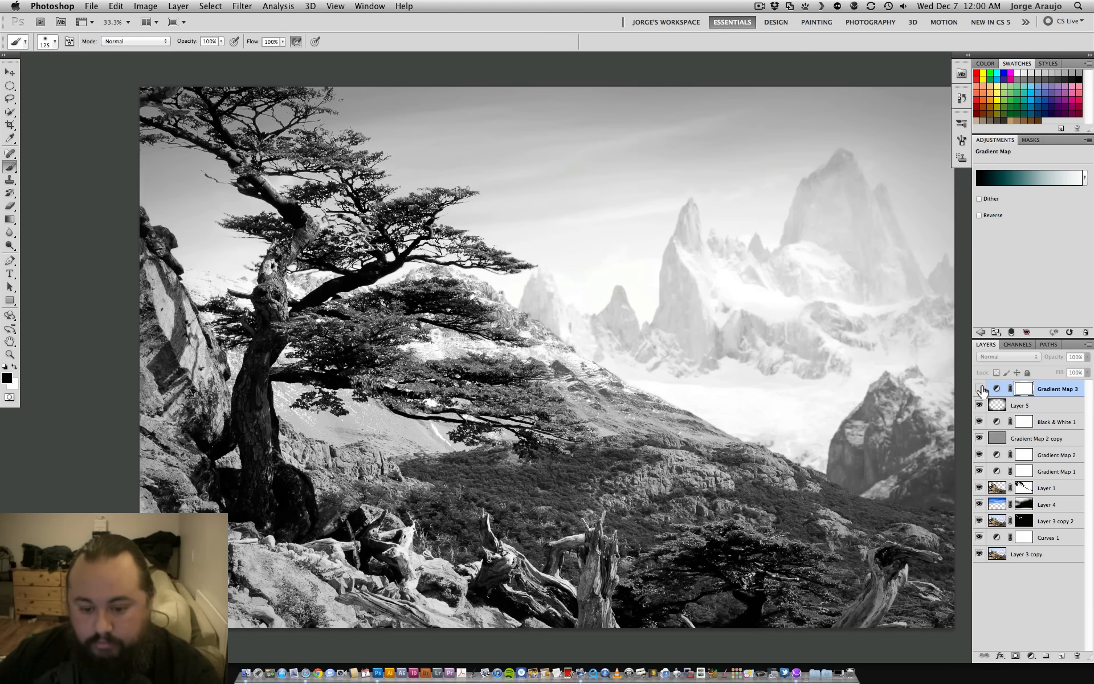
left_click(980, 389)
left_click(980, 388)
left_click(980, 388)
key("super+minus")
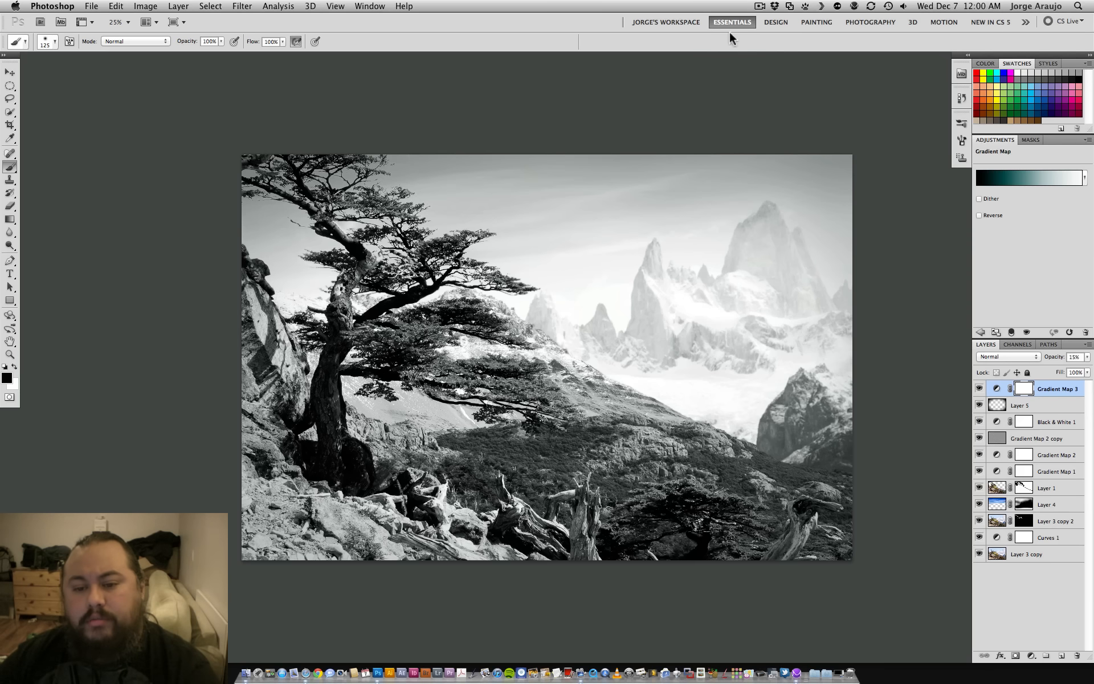
left_click(760, 6)
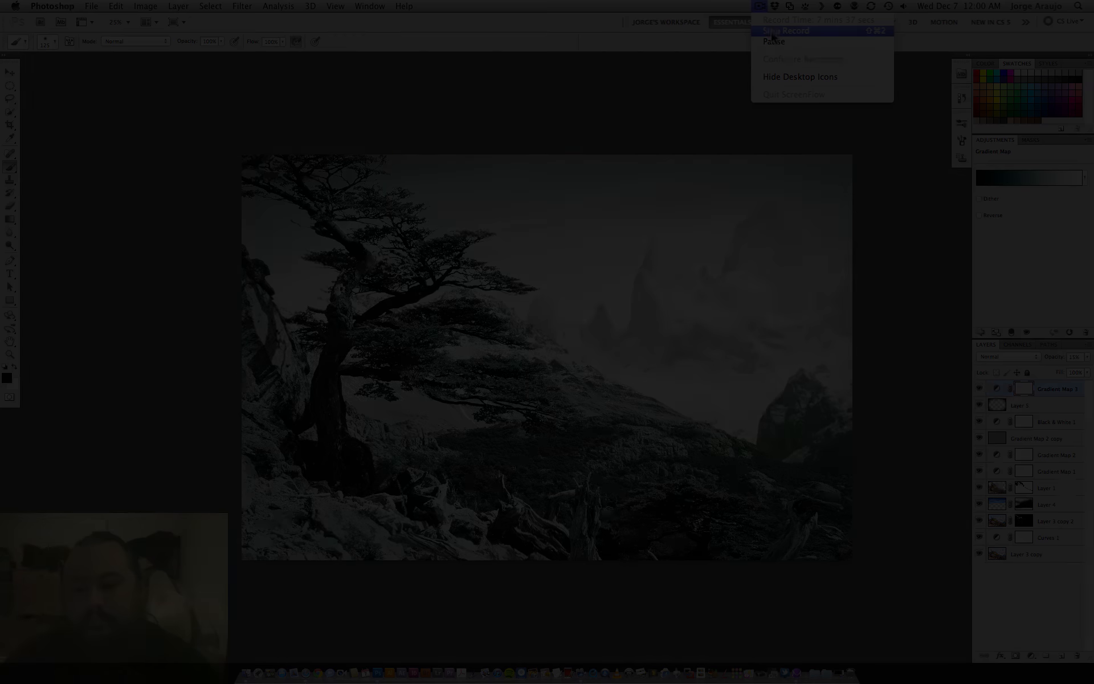